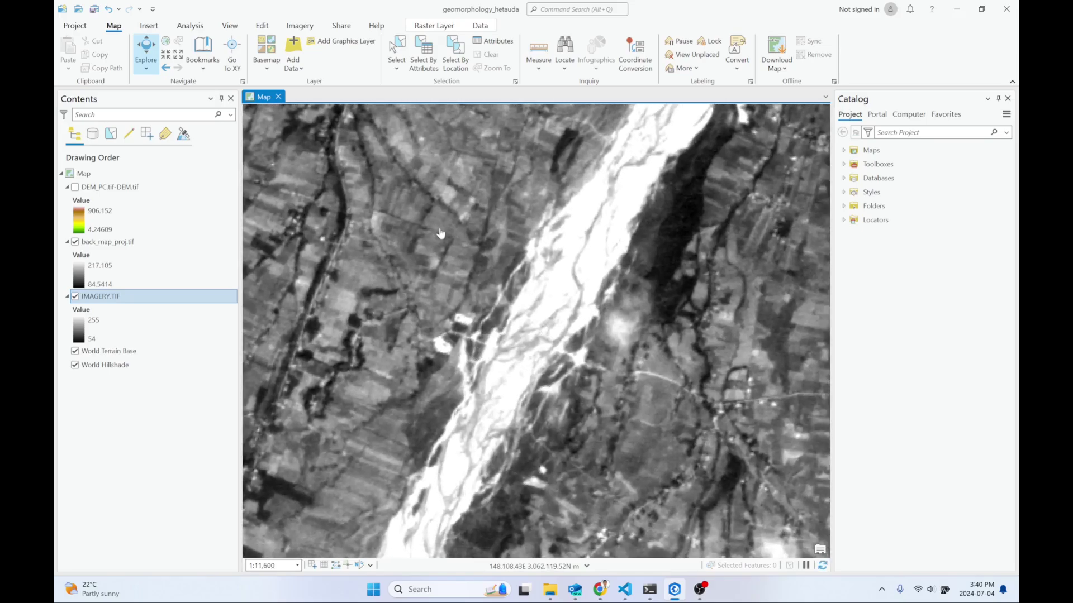
Toggle back_map_proj off and back on, then turn on the DEM_PC.tif elevation layer.
drag(680, 78, 652, 245)
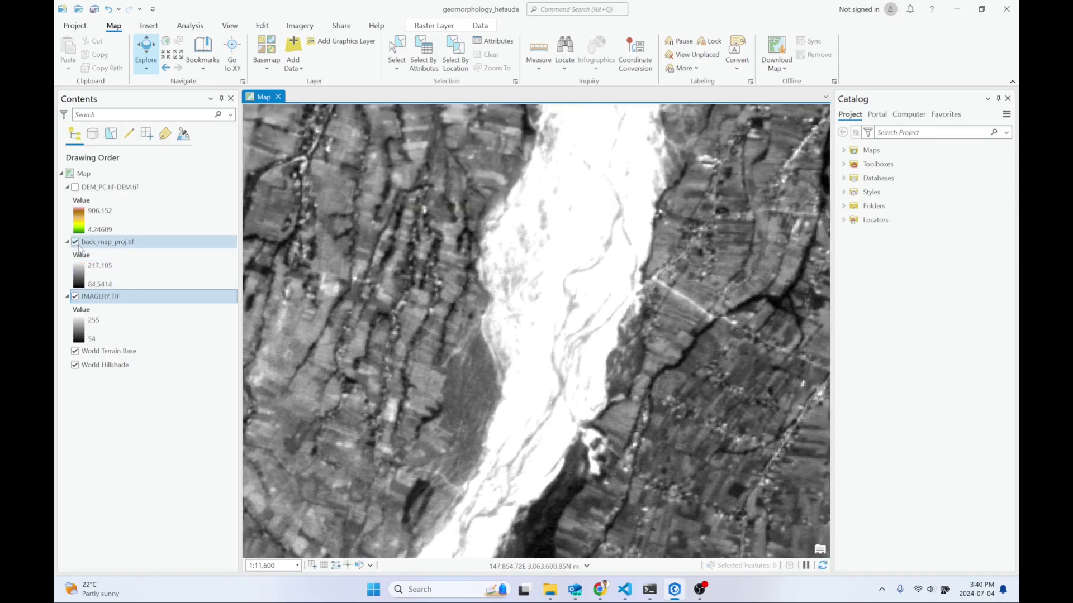
click(75, 243)
click(75, 243)
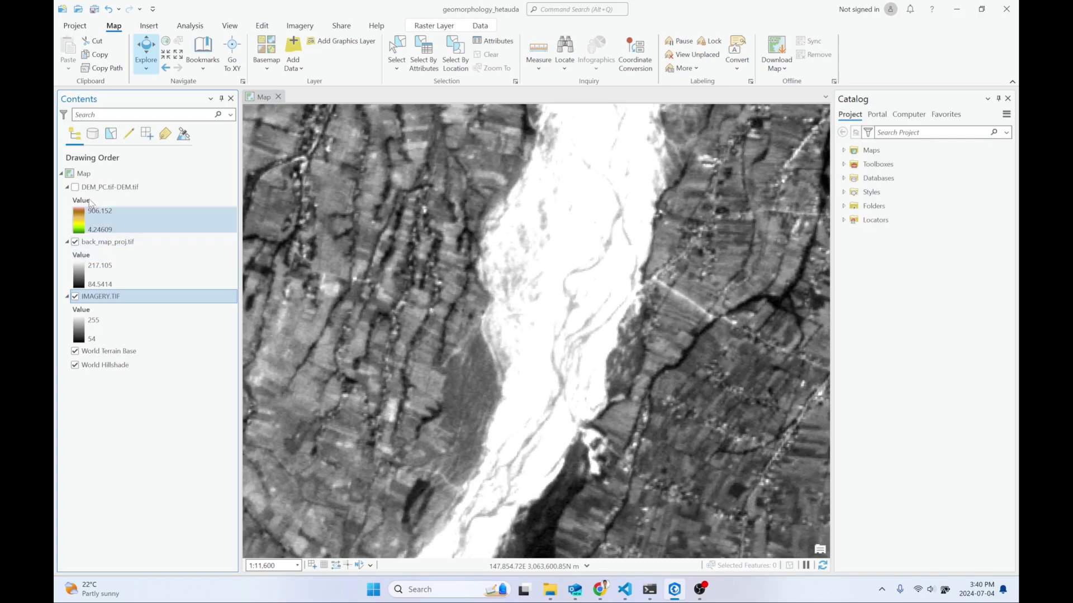
click(75, 188)
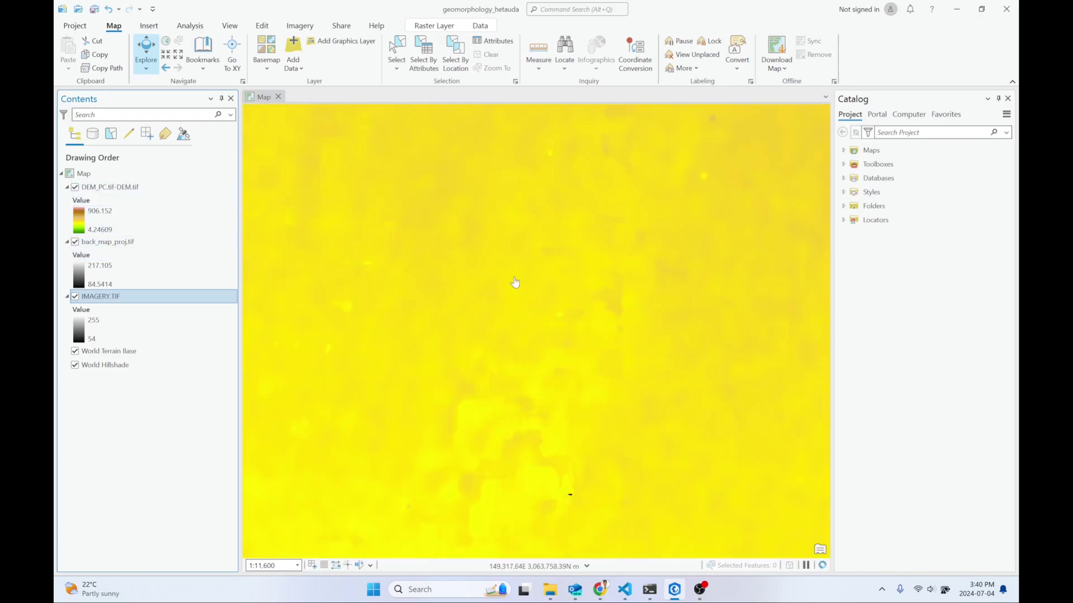
Zoom out and pan to frame the DEM extent against the surrounding imagery.
scroll(564, 350, down, 3)
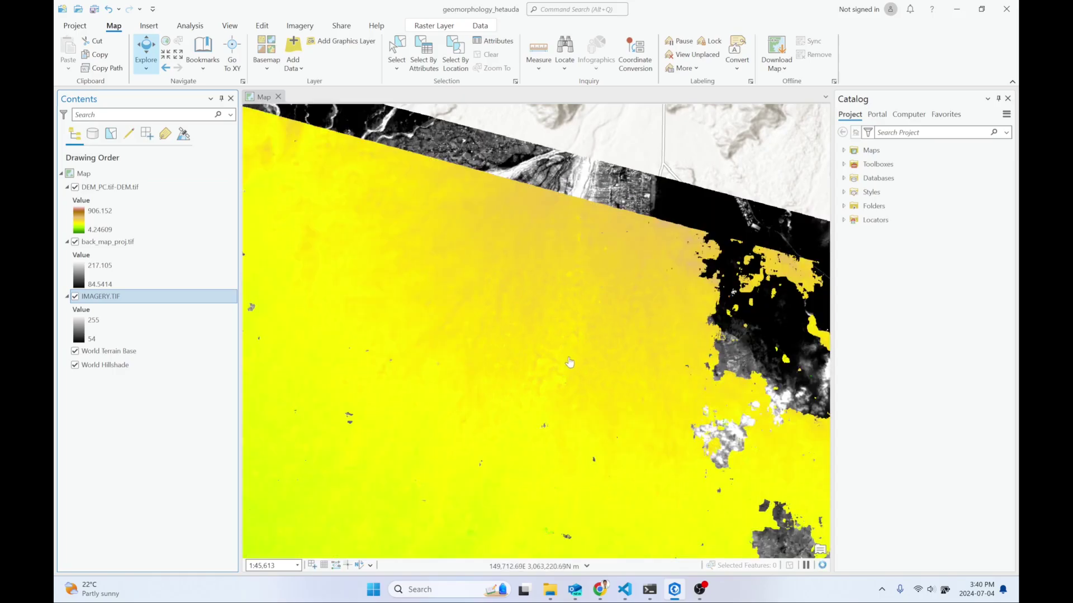
drag(542, 434, 735, 424)
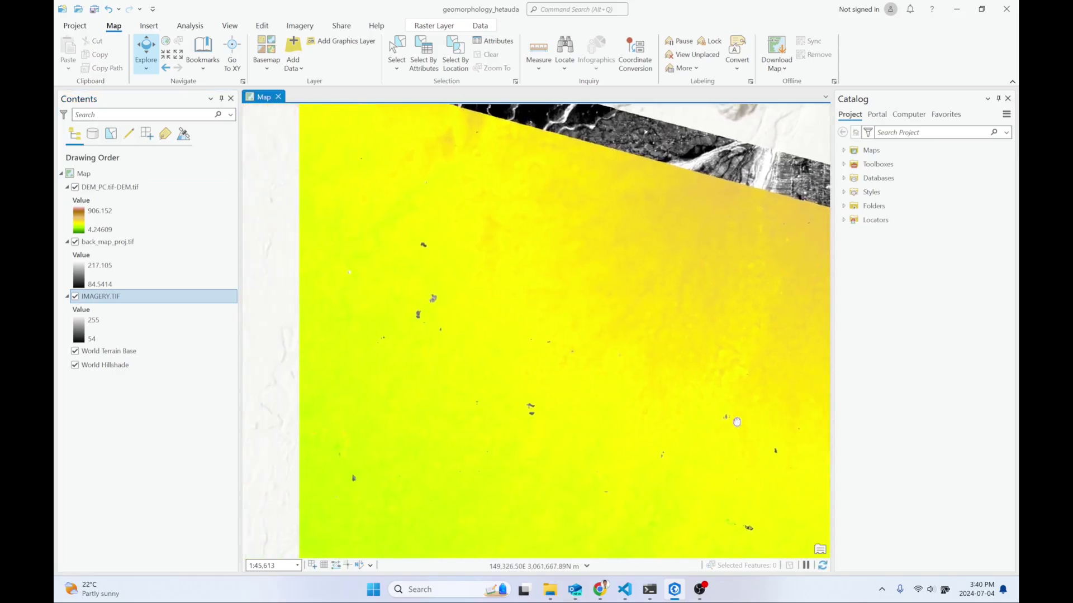
scroll(643, 442, down, 2)
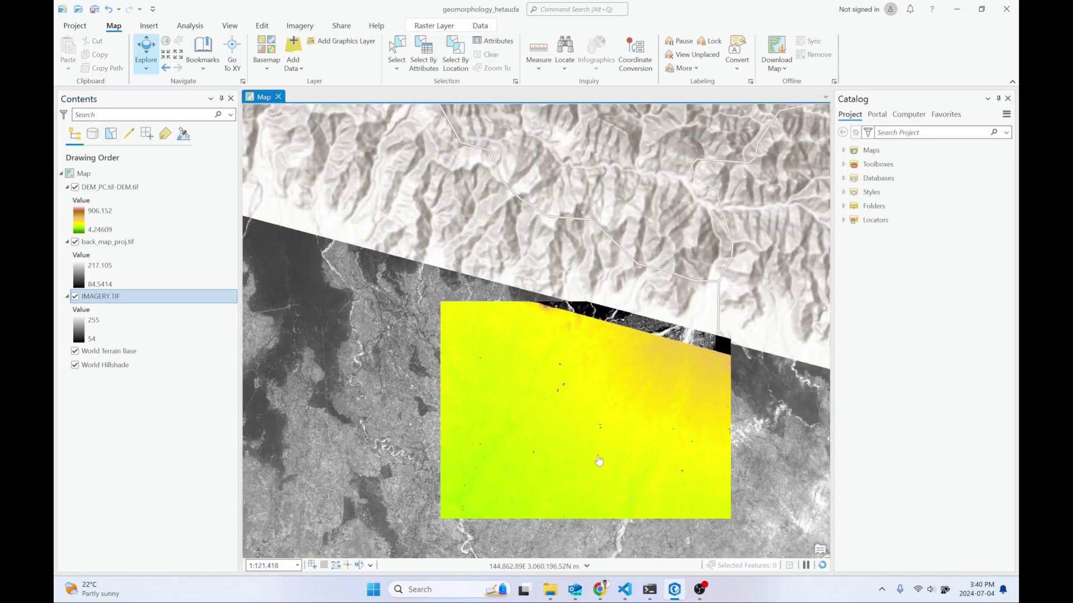
key(Down)
key(Down)
key(Down)
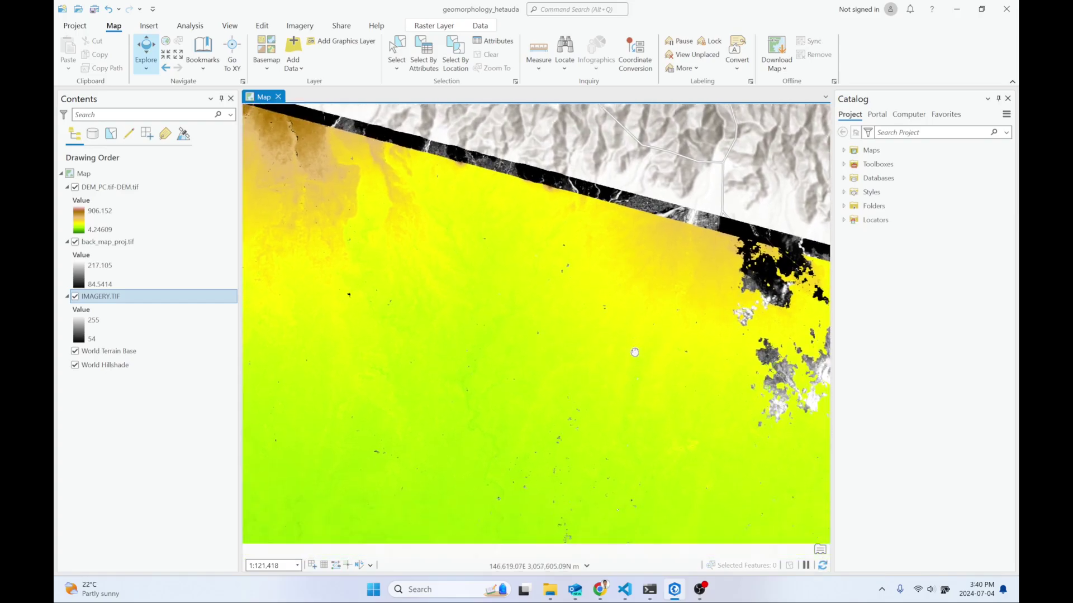
scroll(609, 397, down, 2)
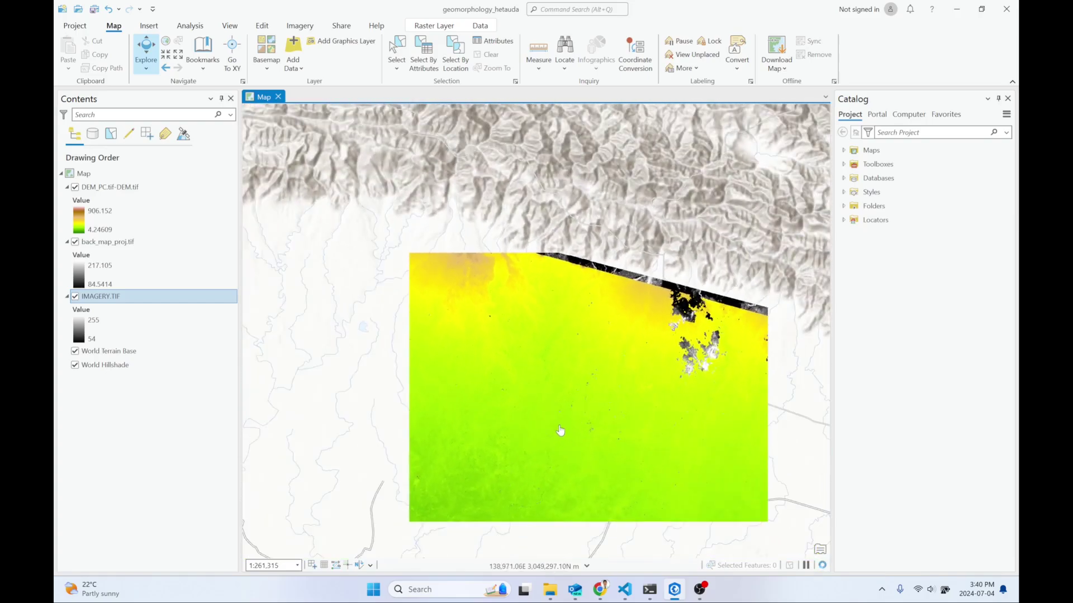
drag(561, 431, 577, 340)
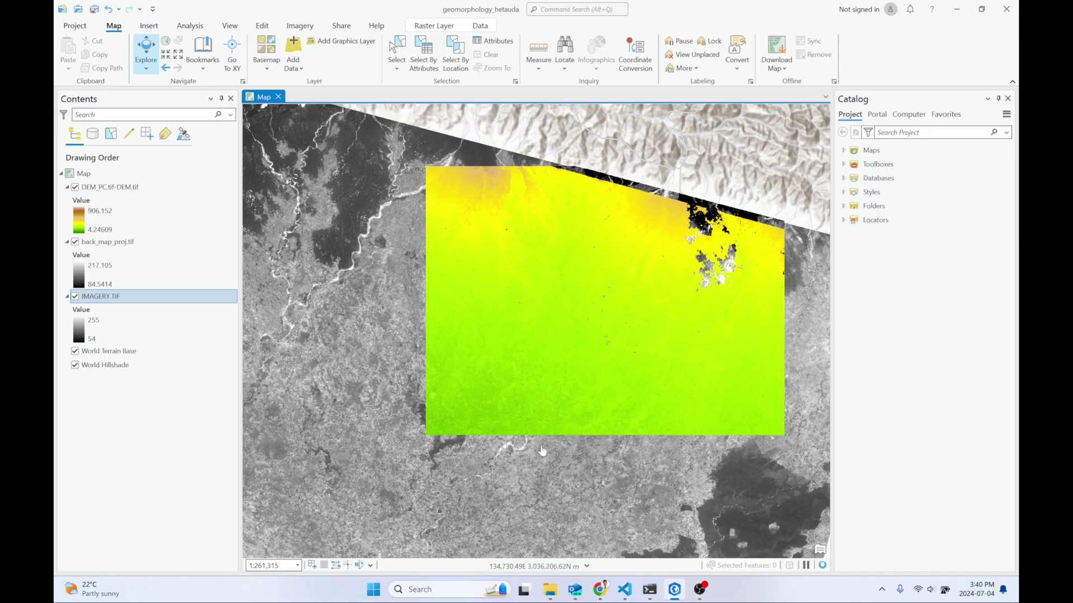
drag(542, 450, 565, 380)
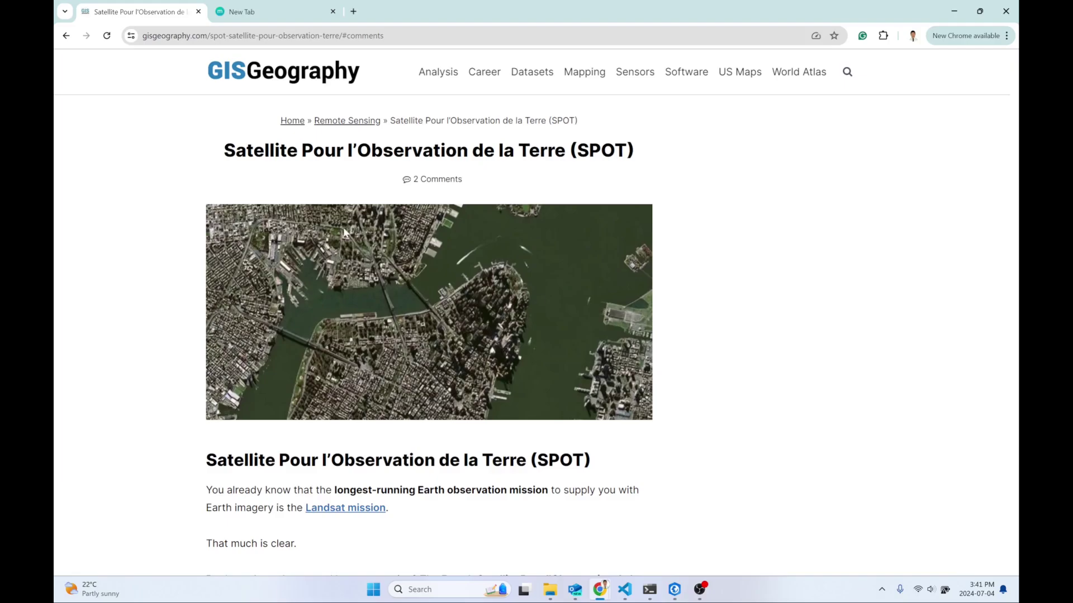
Read down the SPOT article and highlight the 10 m Band 1 resolution value.
scroll(302, 373, down, 1)
scroll(294, 326, up, 1)
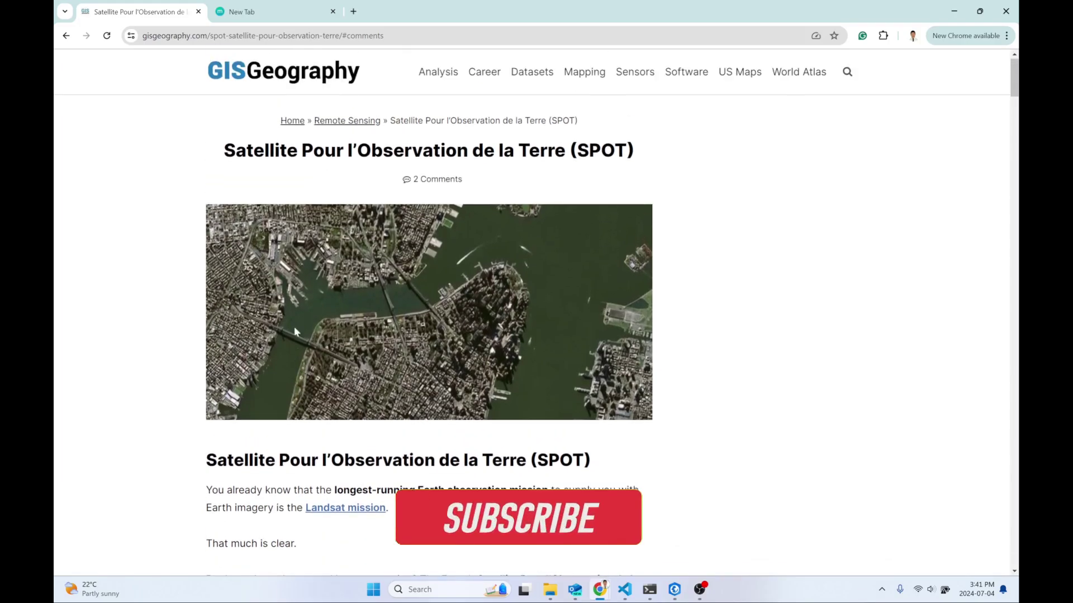
scroll(343, 355, down, 3)
scroll(347, 391, down, 6)
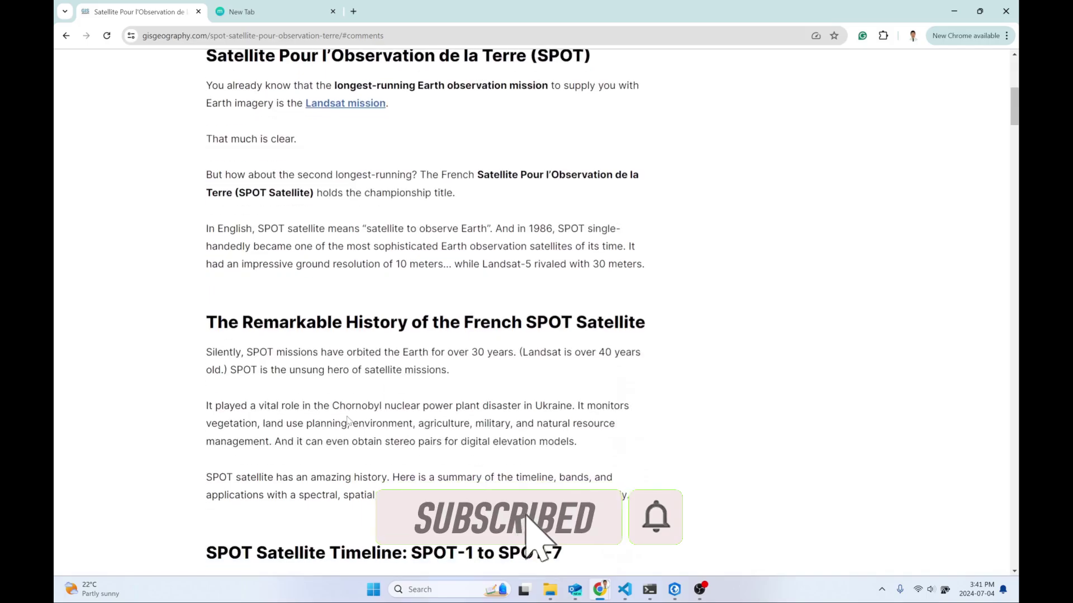
scroll(347, 418, down, 5)
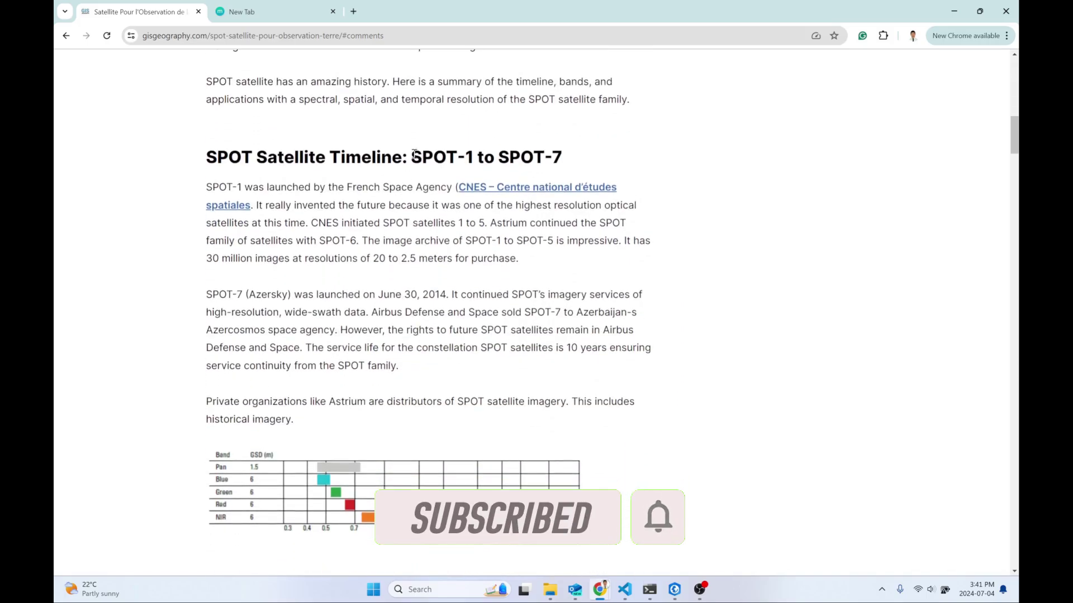
scroll(355, 334, down, 2)
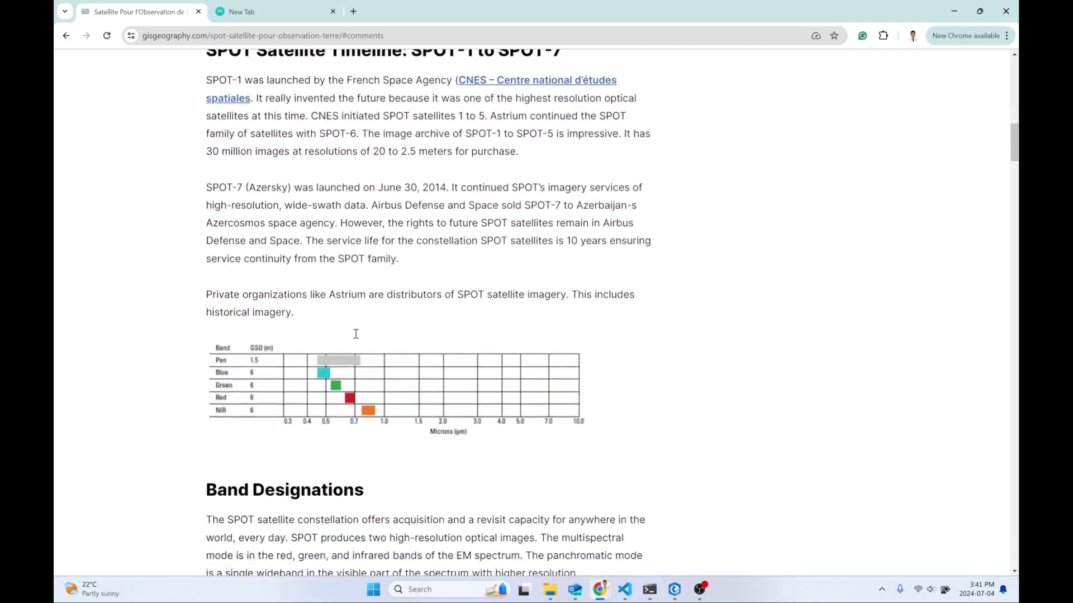
scroll(356, 335, down, 12)
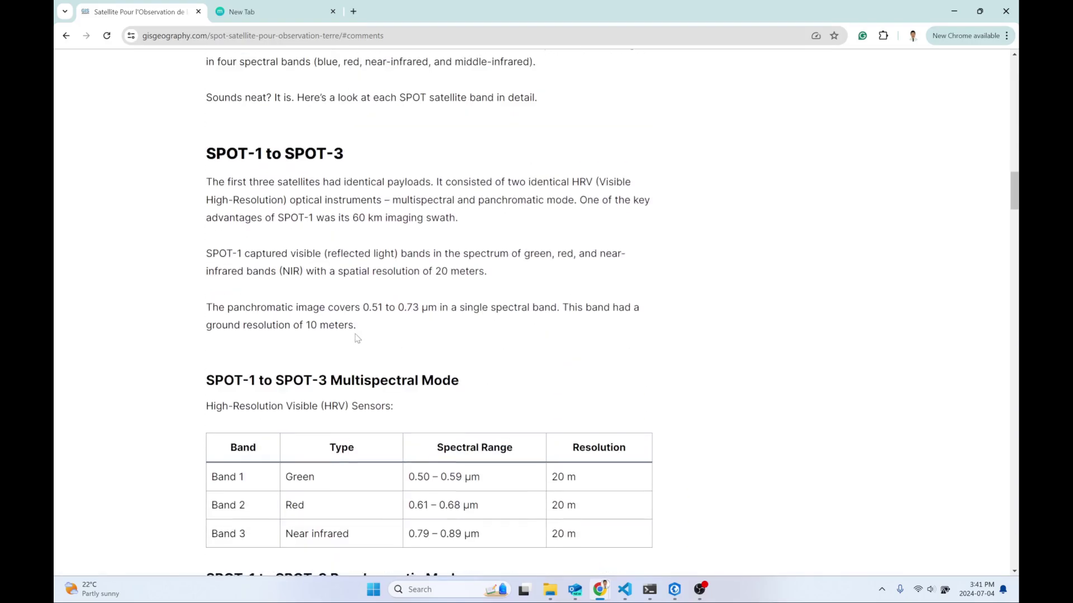
scroll(357, 338, down, 3)
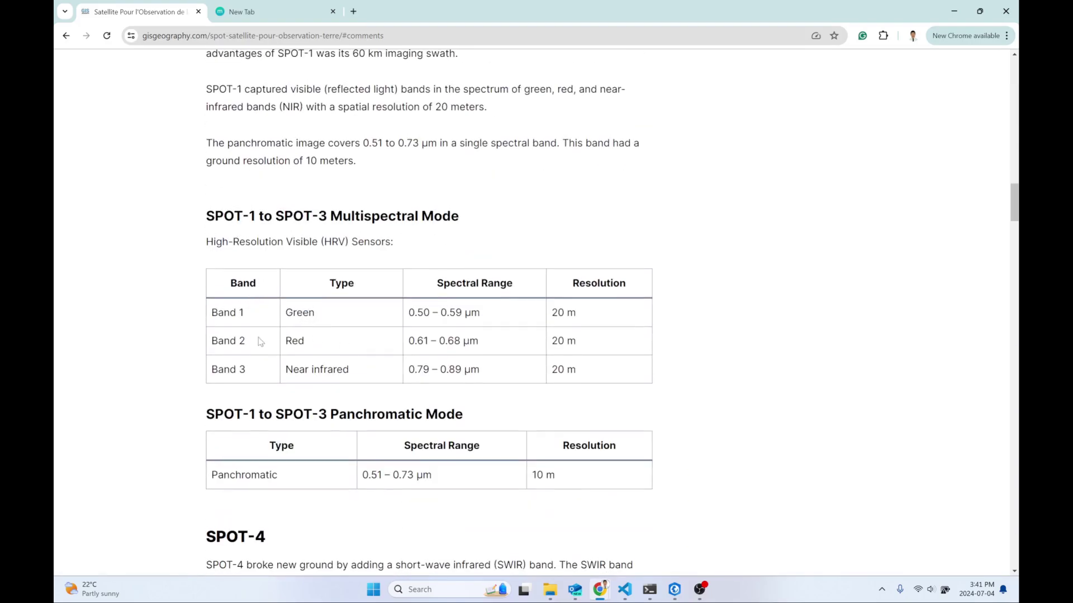
scroll(296, 393, down, 1)
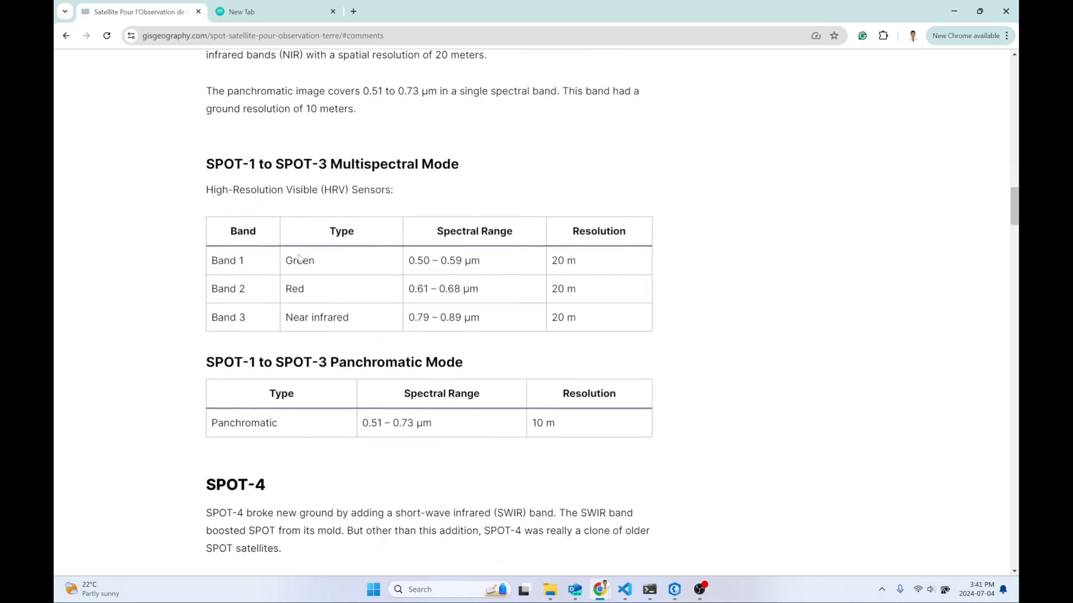
scroll(327, 343, down, 8)
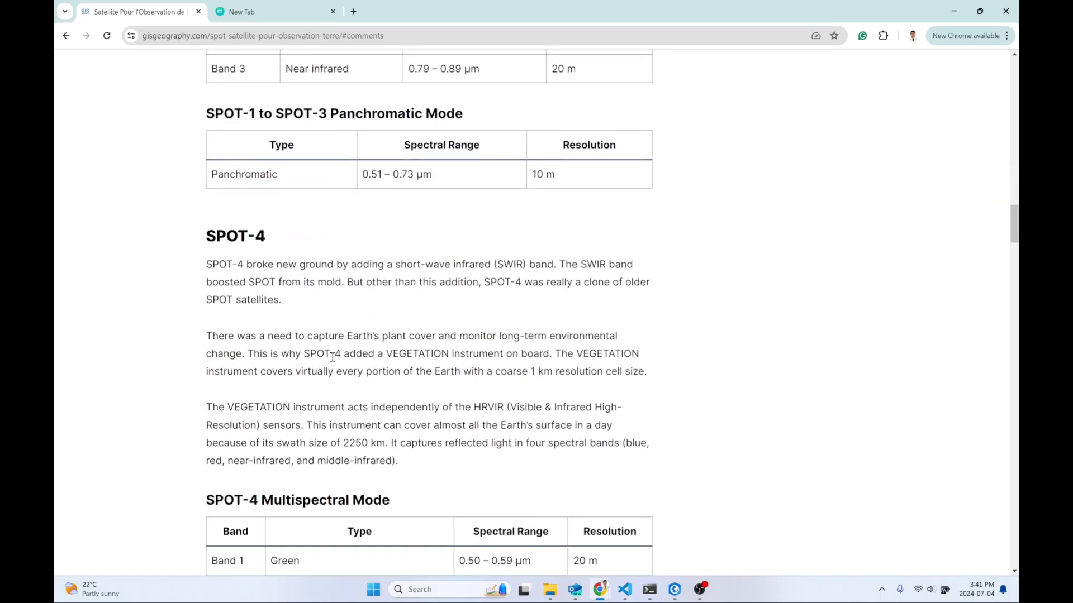
scroll(297, 385, down, 3)
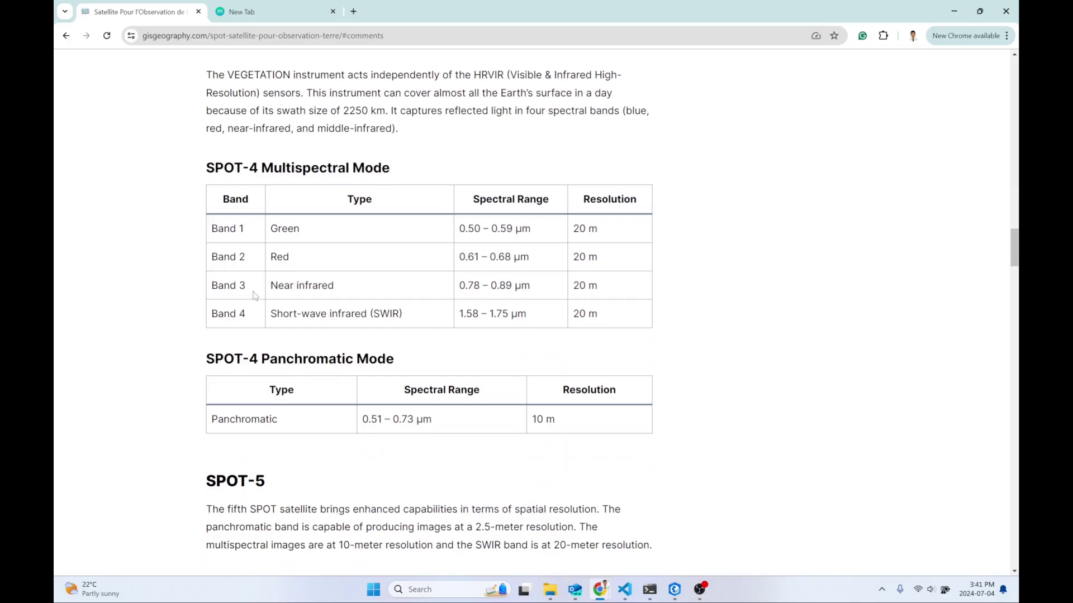
scroll(296, 342, down, 6)
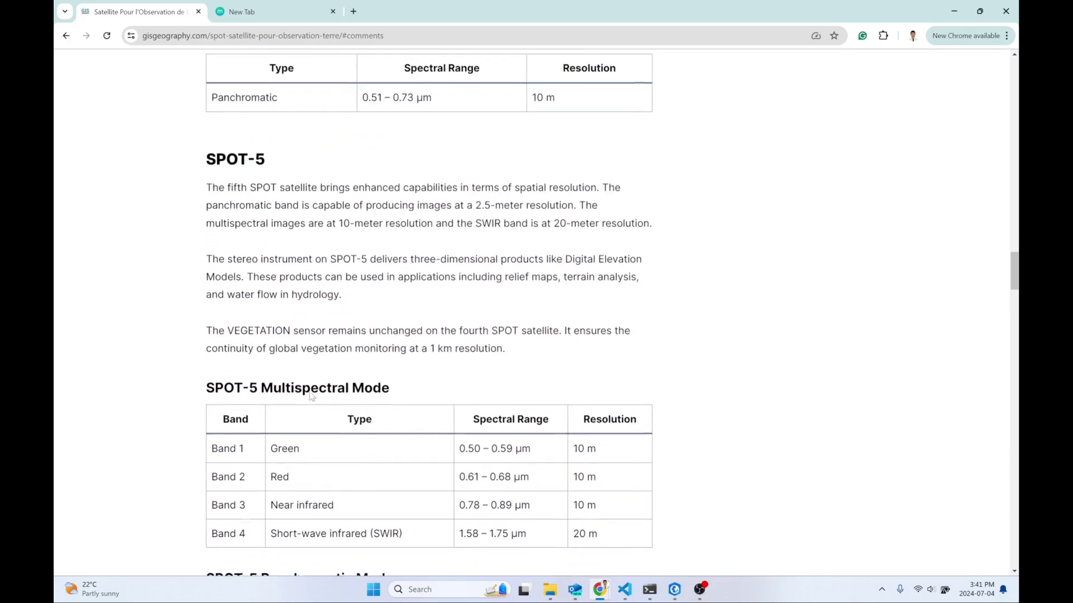
scroll(339, 352, down, 2)
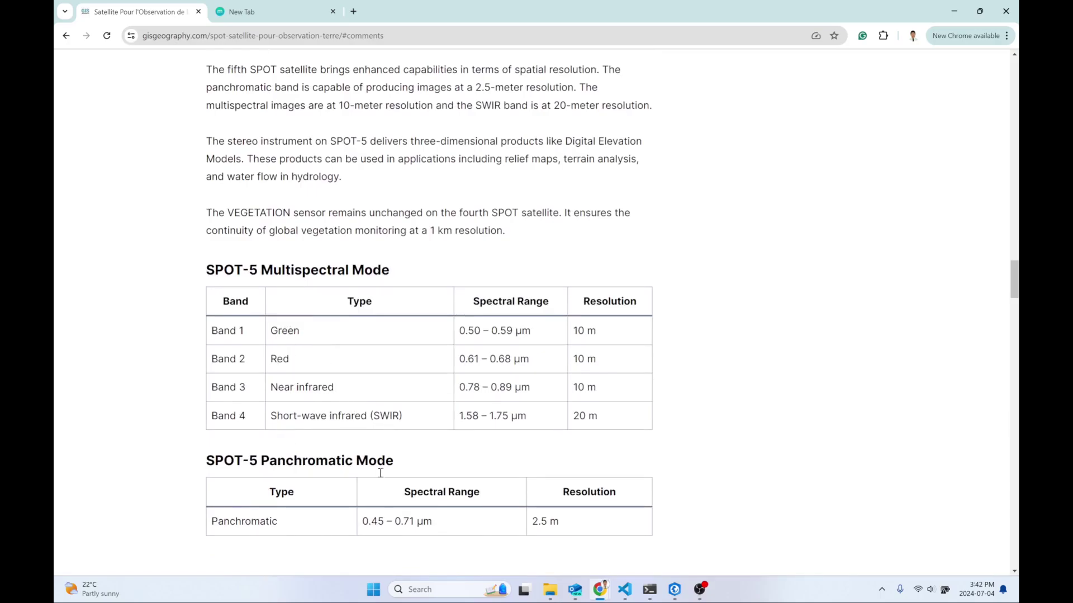
scroll(380, 472, down, 1)
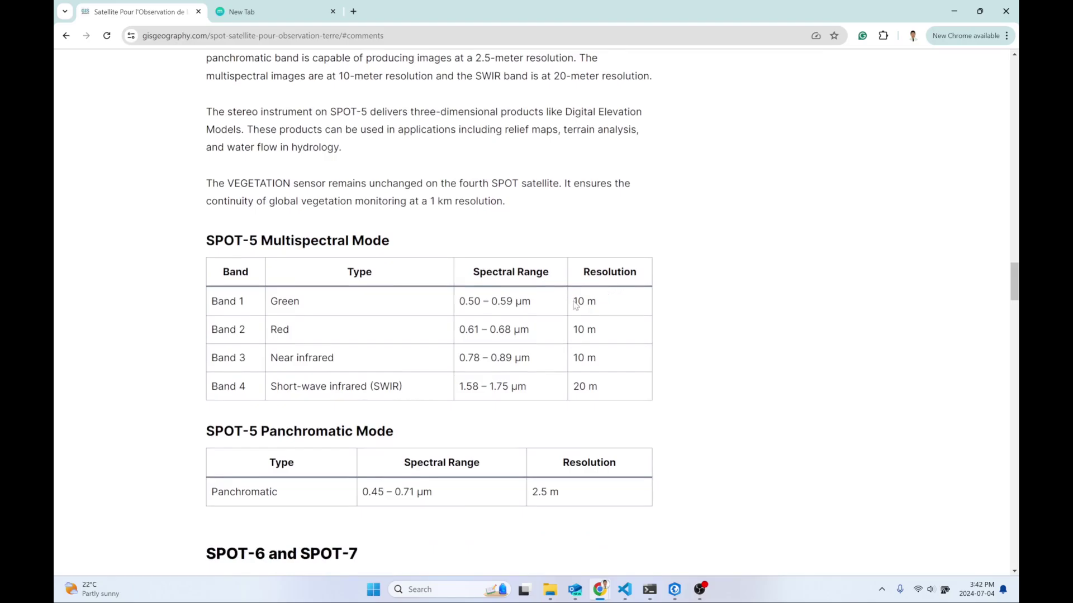
drag(590, 299, 598, 317)
Move to the history section and highlight SPOT-1's 1986 launch date.
scroll(382, 385, down, 15)
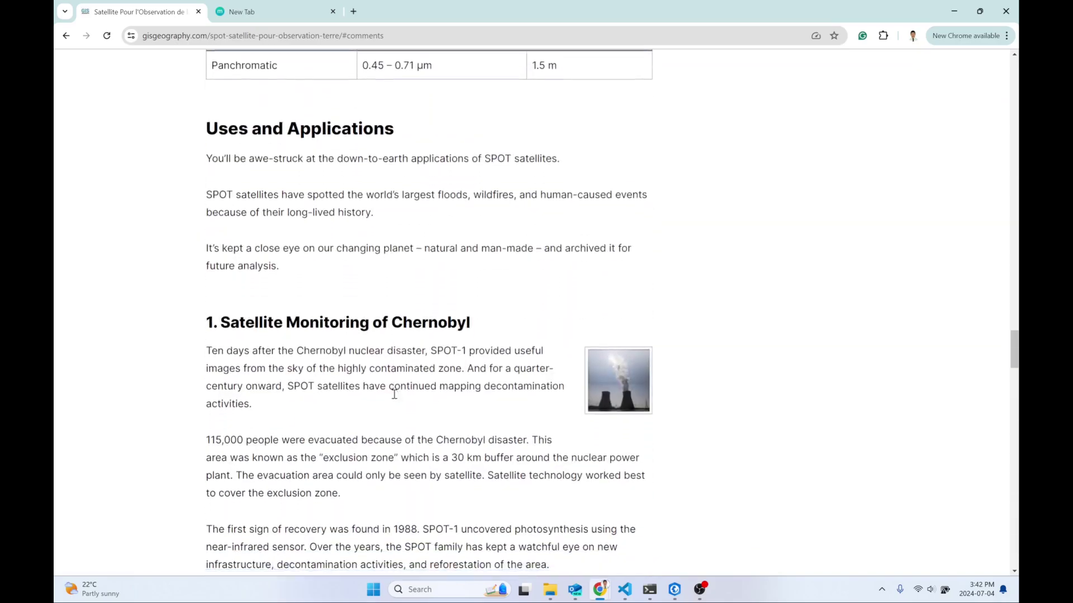
scroll(394, 394, down, 10)
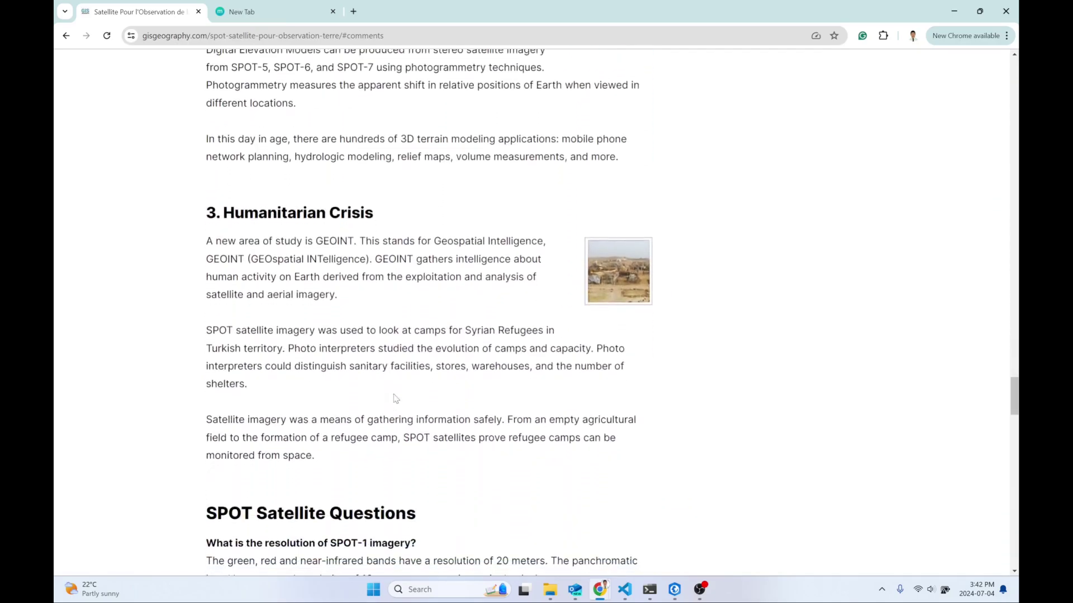
scroll(394, 399, down, 15)
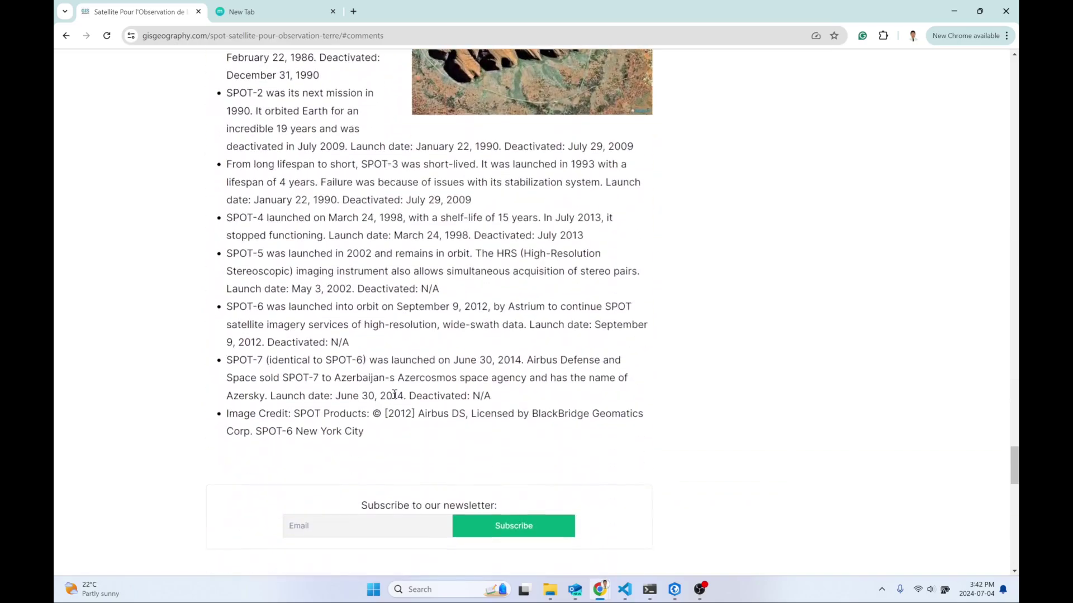
scroll(394, 394, up, 3)
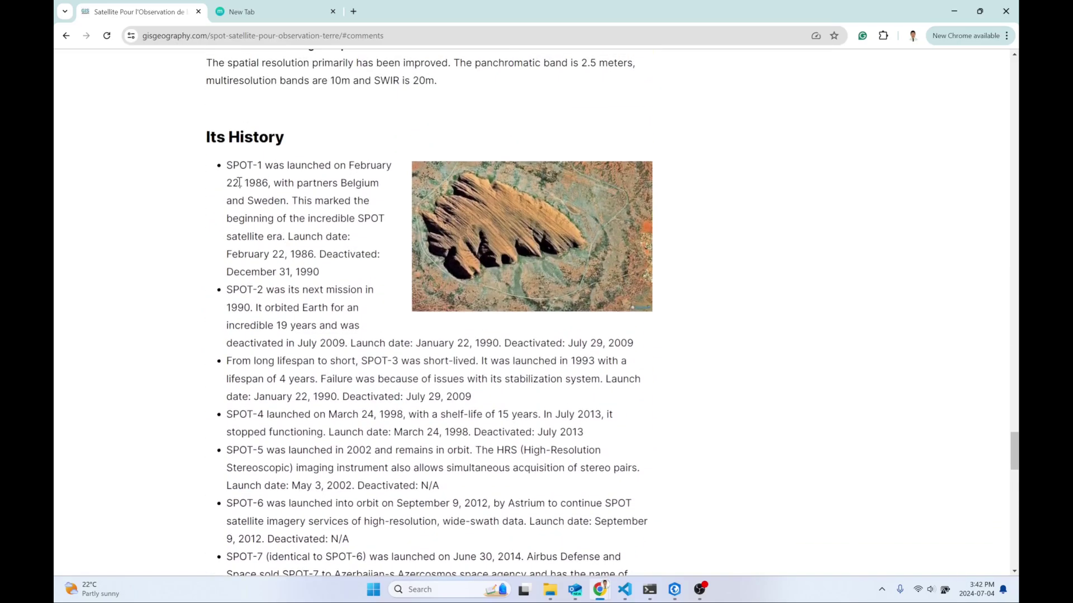
drag(227, 182, 272, 186)
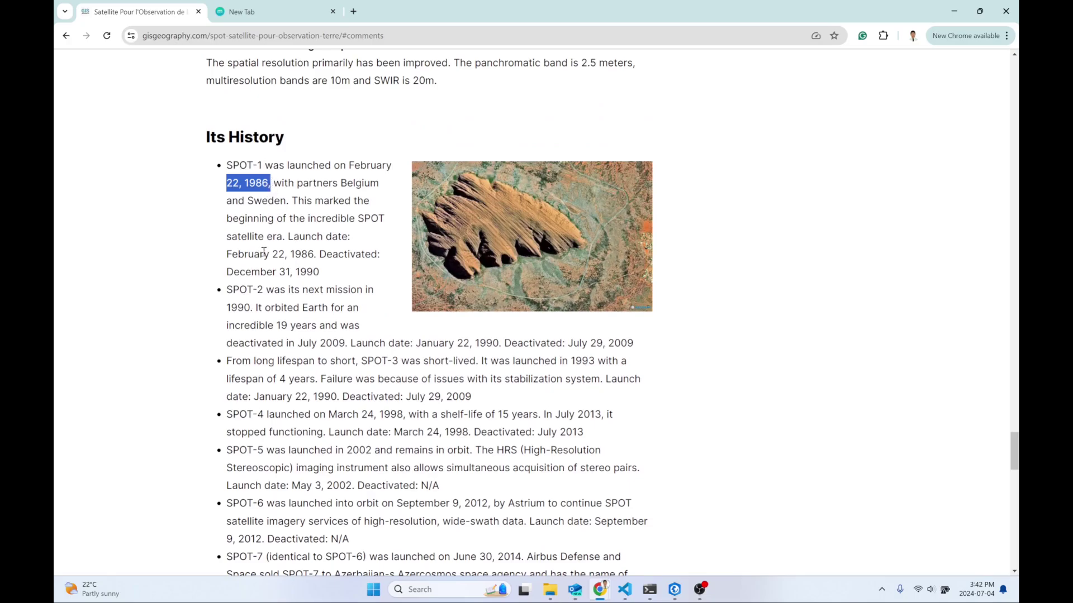
drag(272, 254, 318, 255)
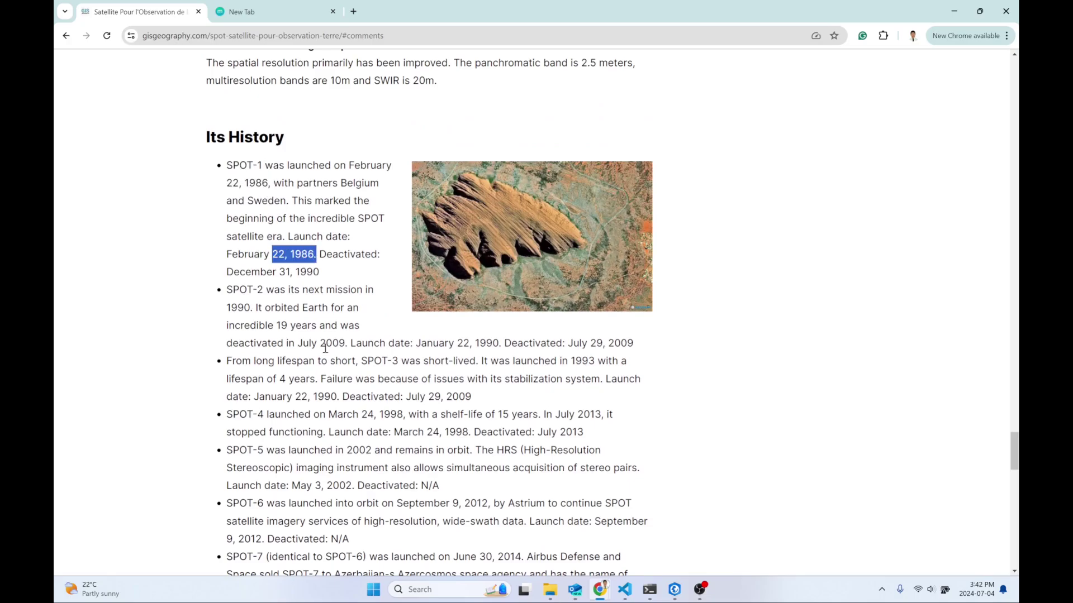
Highlight SPOT-5's 2002 launch, its still-in-orbit status, and the SPOT-6 launch paragraph.
scroll(325, 349, down, 1)
scroll(310, 350, down, 1)
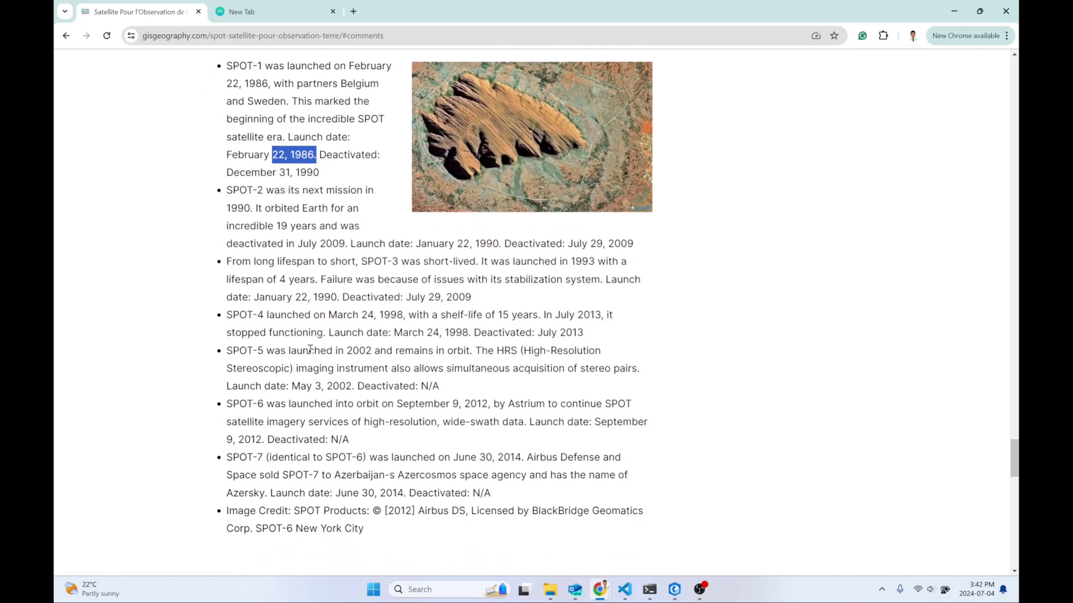
drag(345, 349, 370, 350)
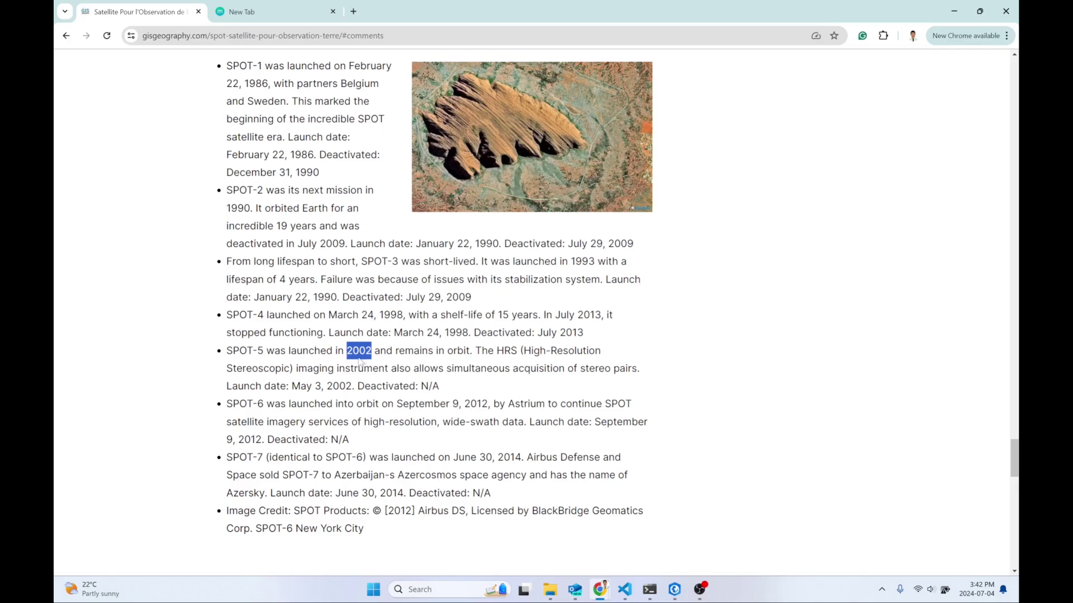
drag(395, 351, 470, 354)
scroll(419, 428, down, 1)
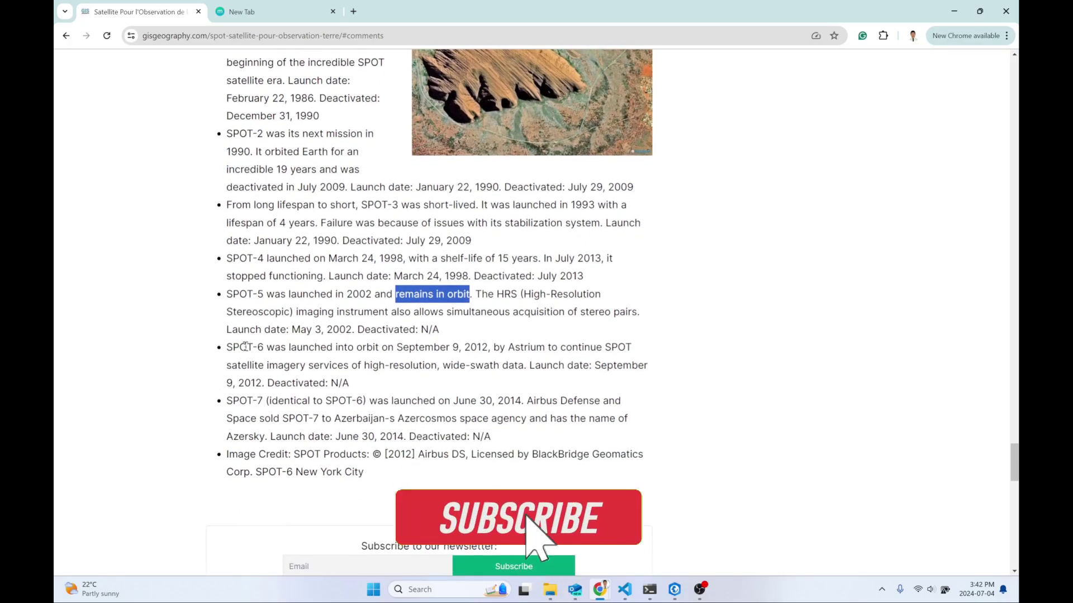
drag(228, 345, 269, 402)
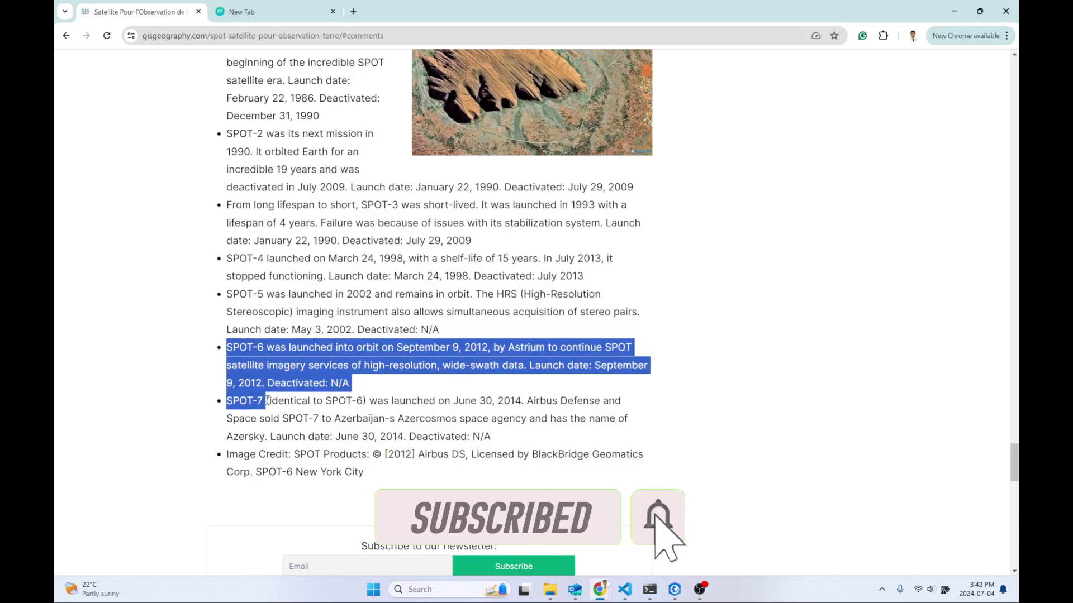
scroll(335, 396, down, 1)
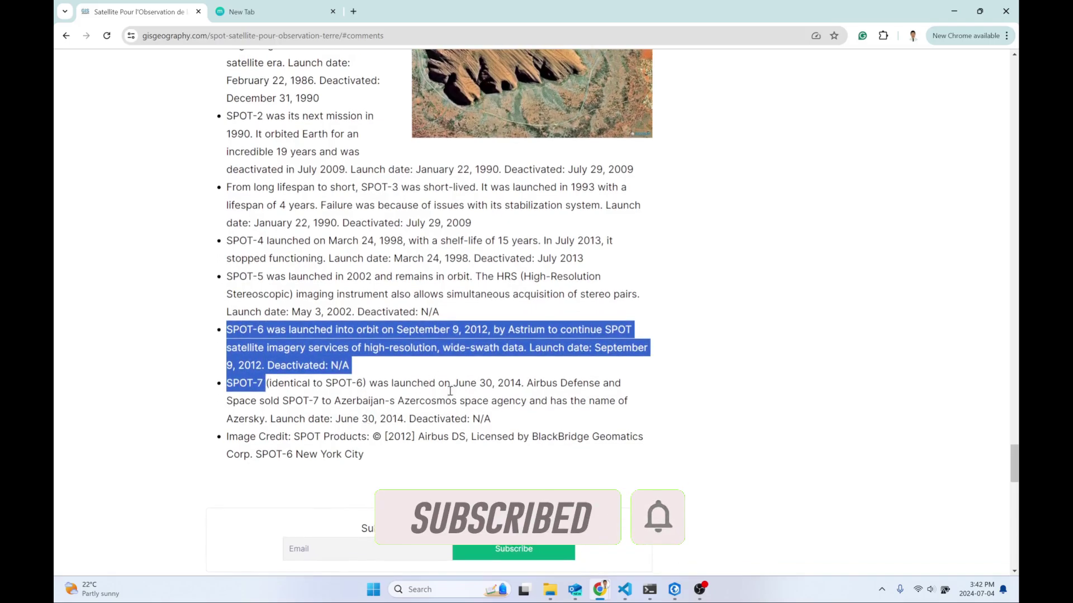
scroll(434, 399, up, 1)
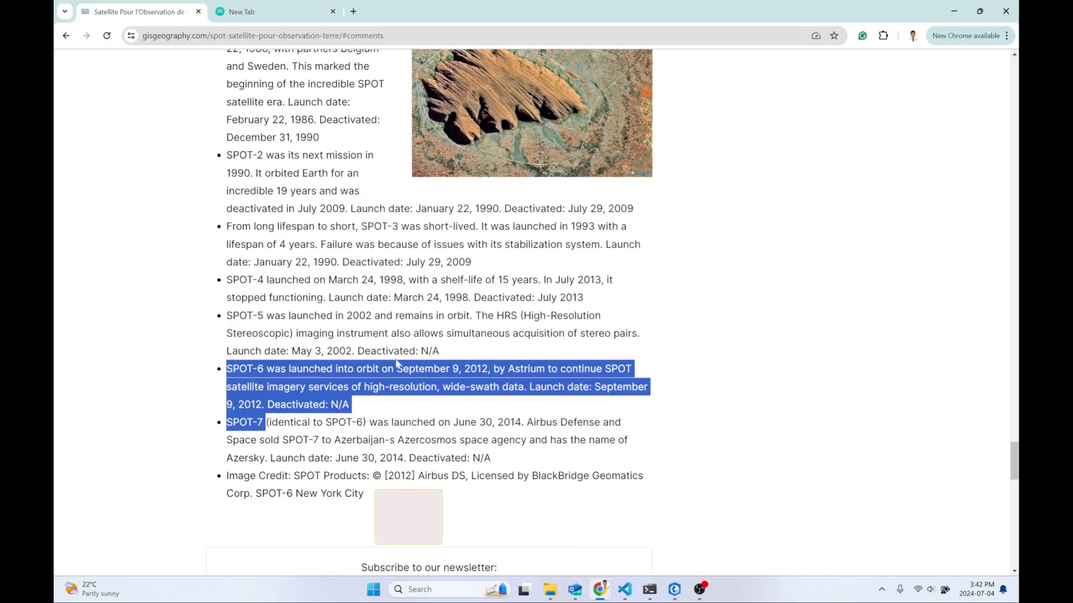
scroll(398, 363, up, 1)
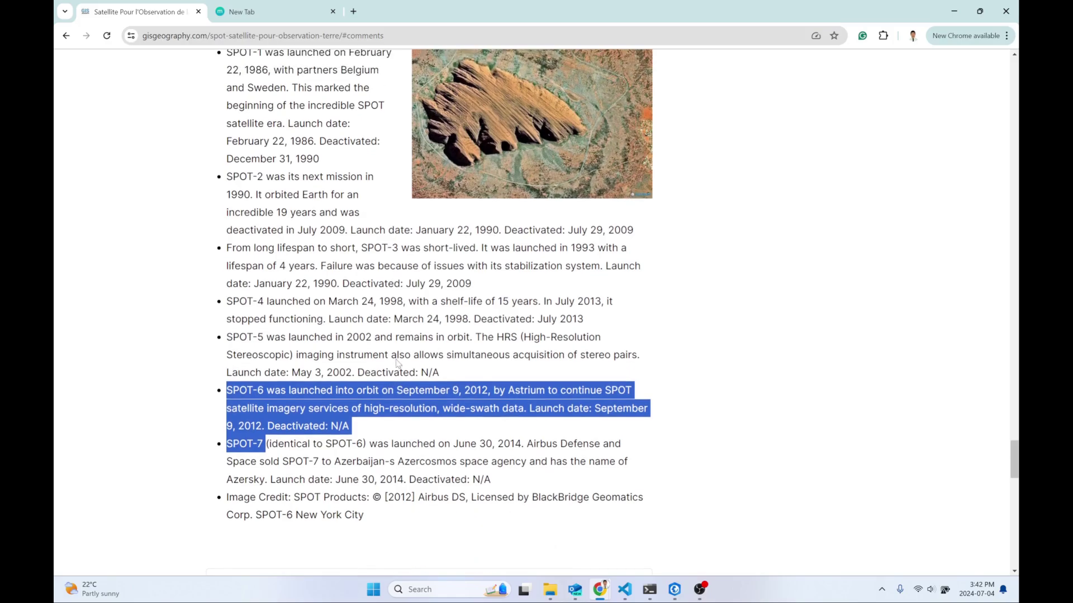
Search Google for 'swh' in the new tab and open the 'swh Data center - CNES' result.
click(273, 7)
click(290, 36)
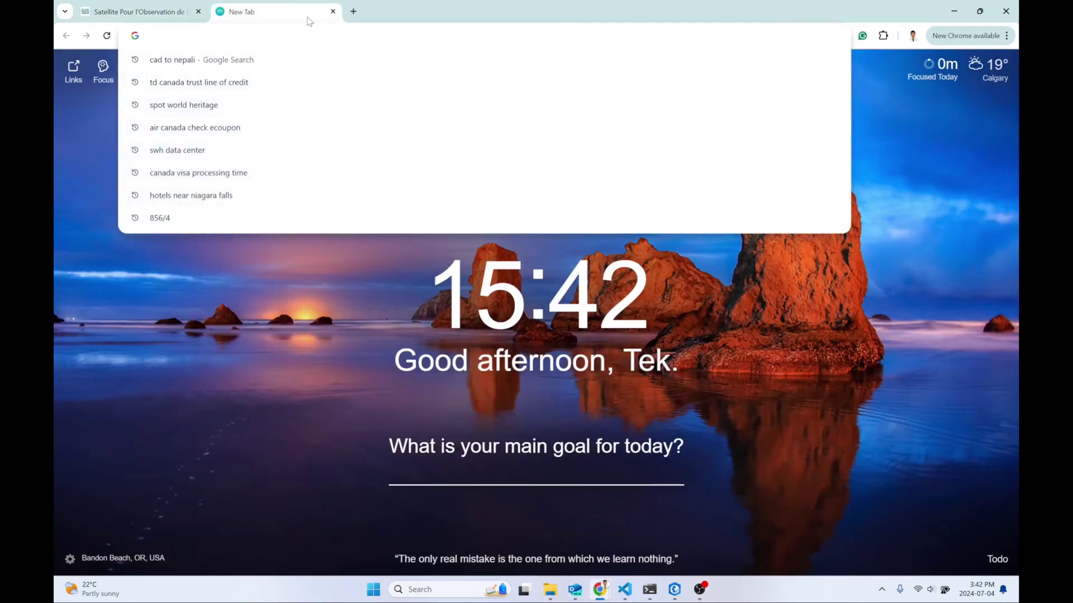
text(sw)
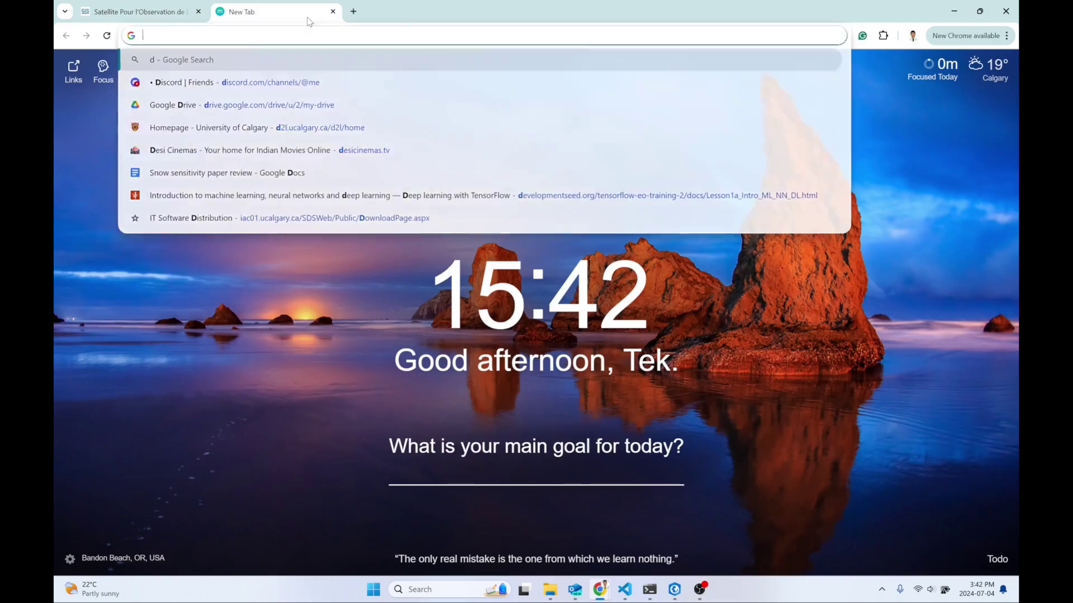
text(h)
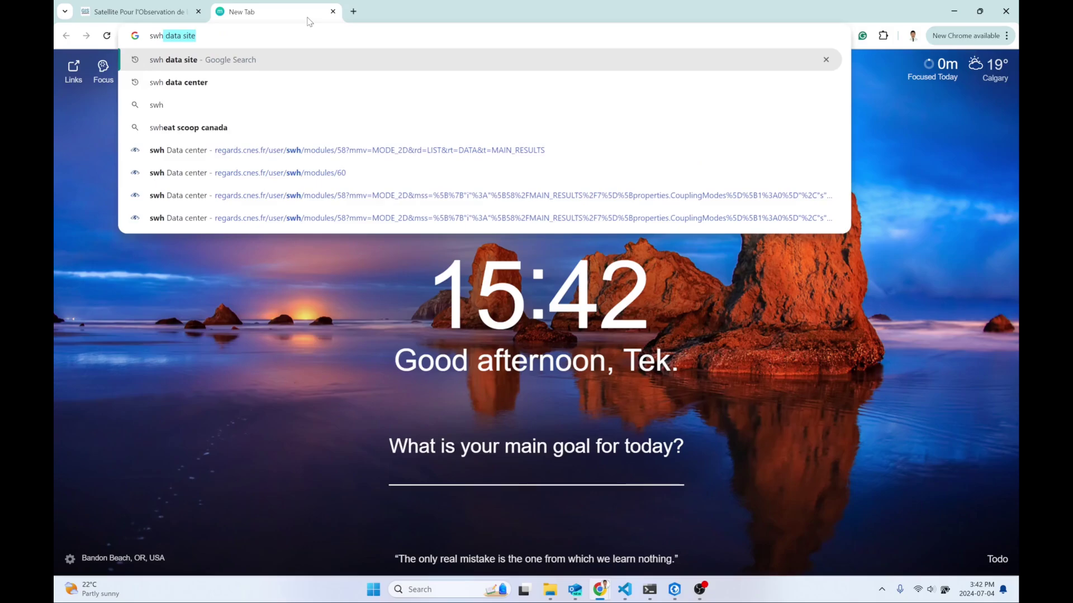
key(Return)
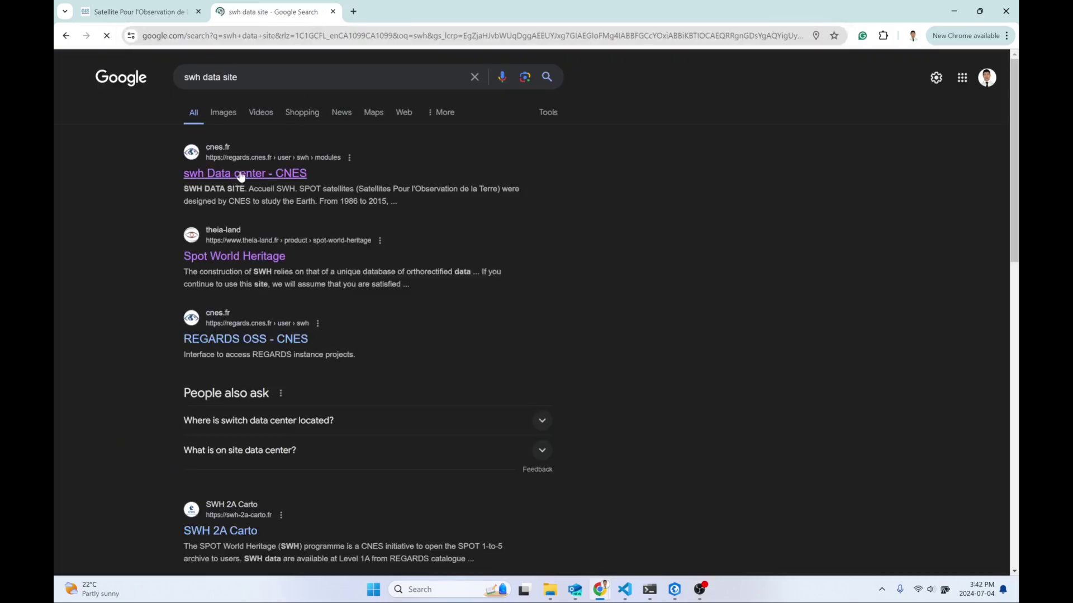
scroll(227, 180, up, 7)
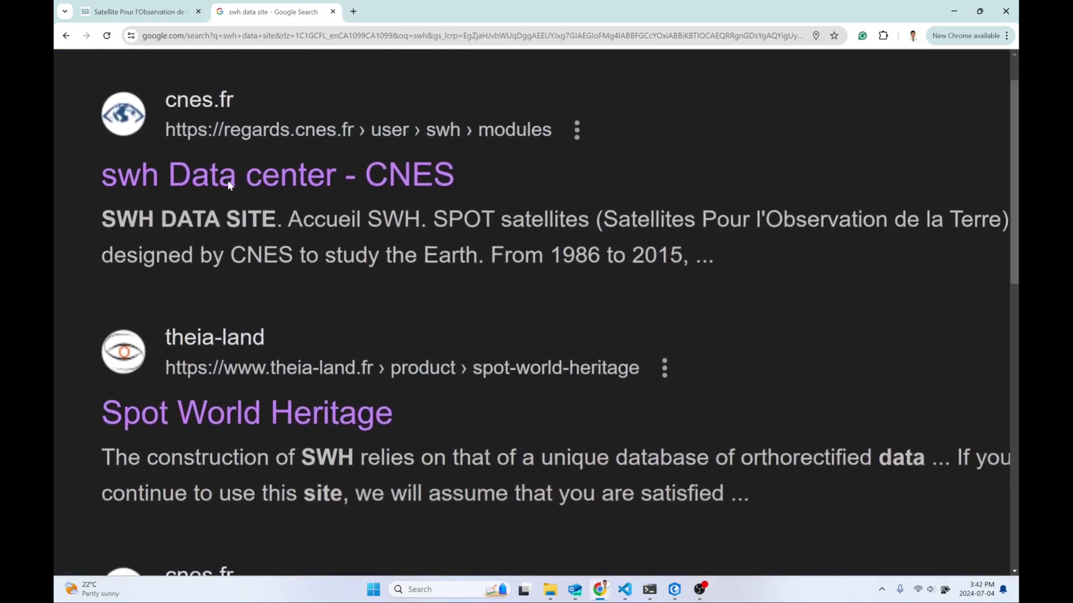
scroll(227, 180, up, 1)
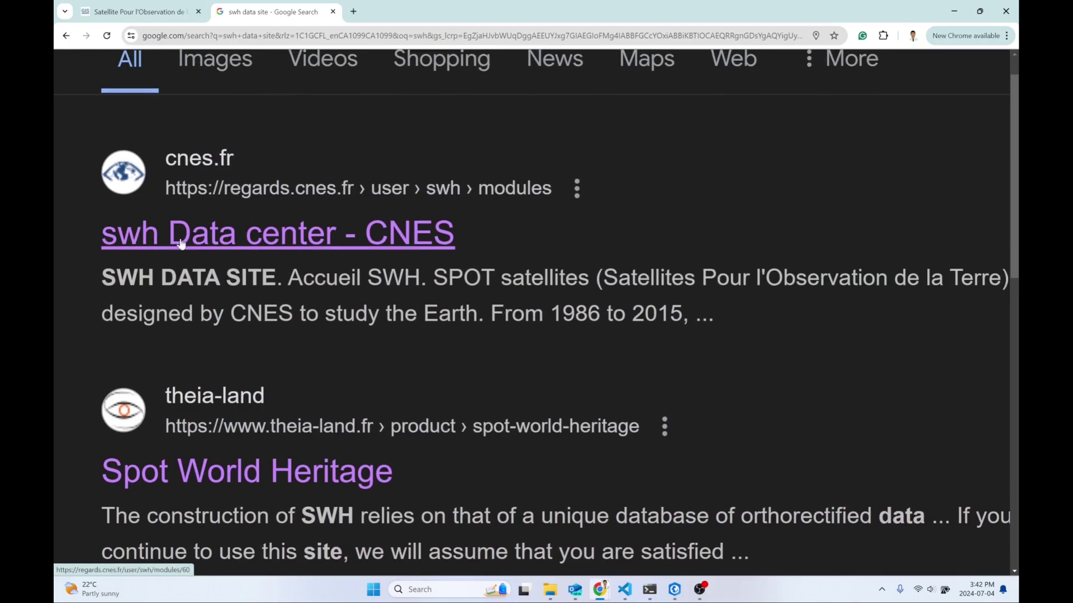
click(379, 241)
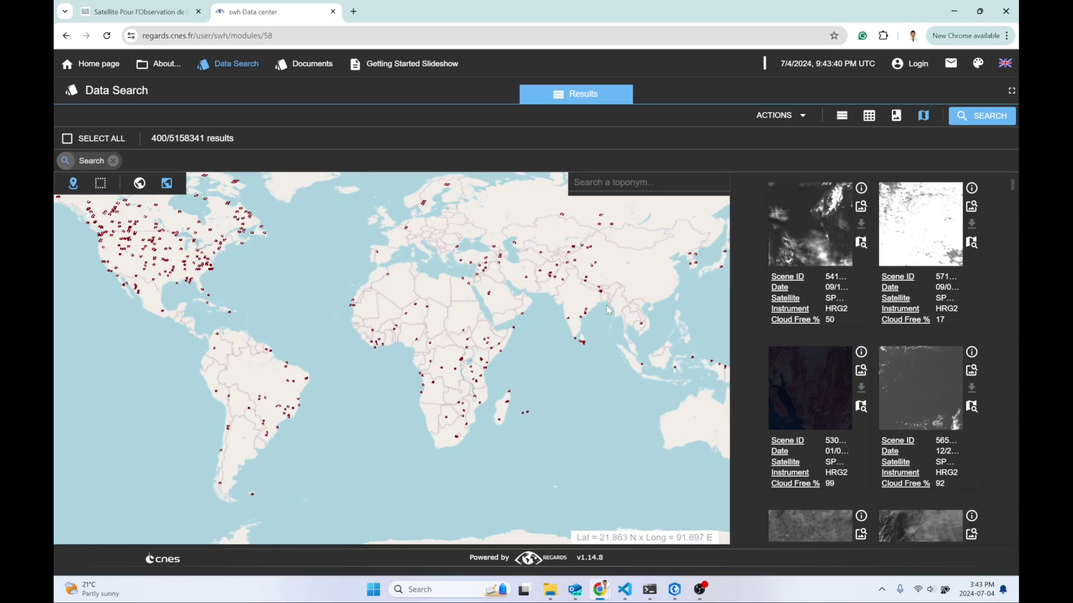
Zoom the map to Butwal, Nepal and draw a rectangular search area around it.
scroll(592, 292, up, 5)
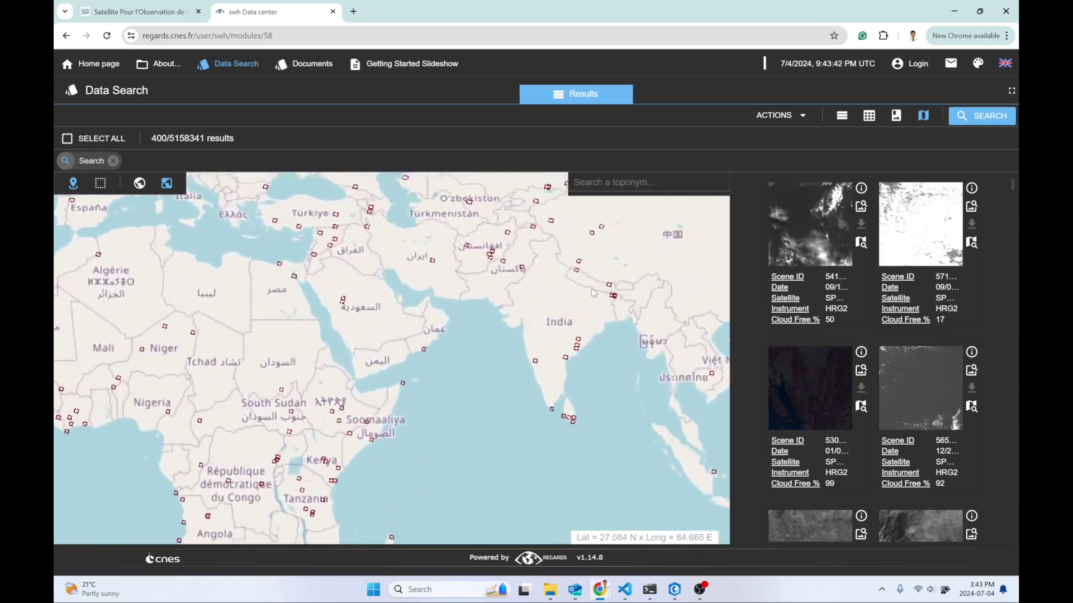
drag(548, 253, 553, 314)
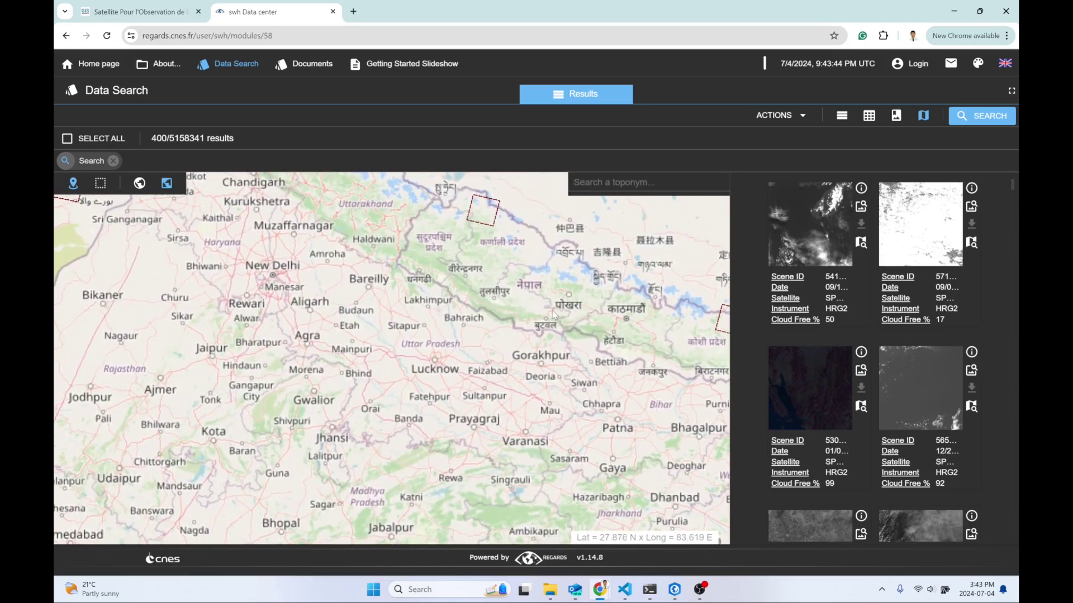
scroll(546, 321, up, 3)
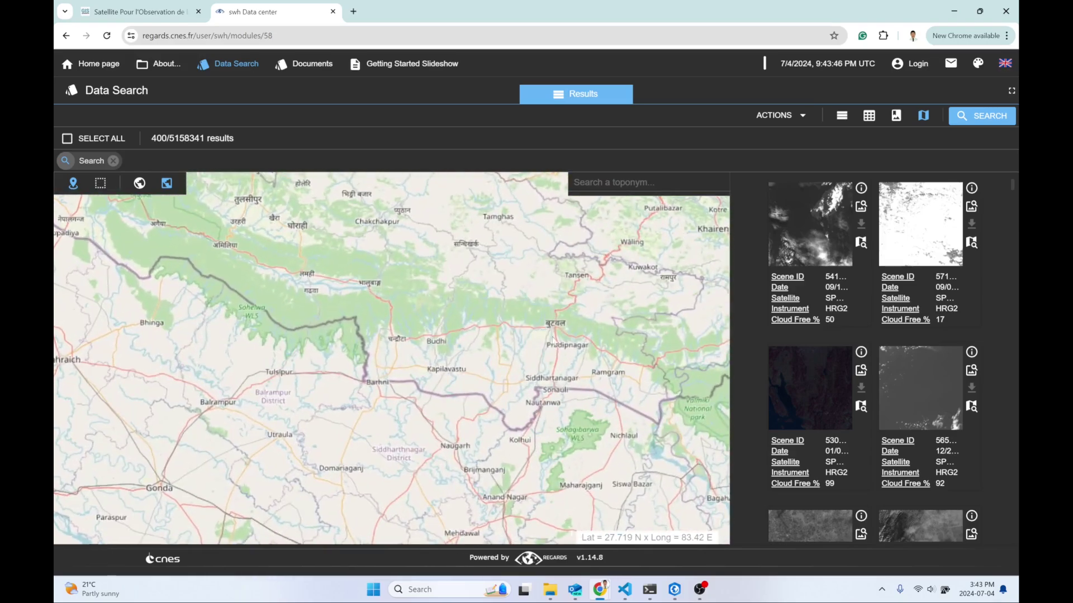
scroll(567, 373, up, 4)
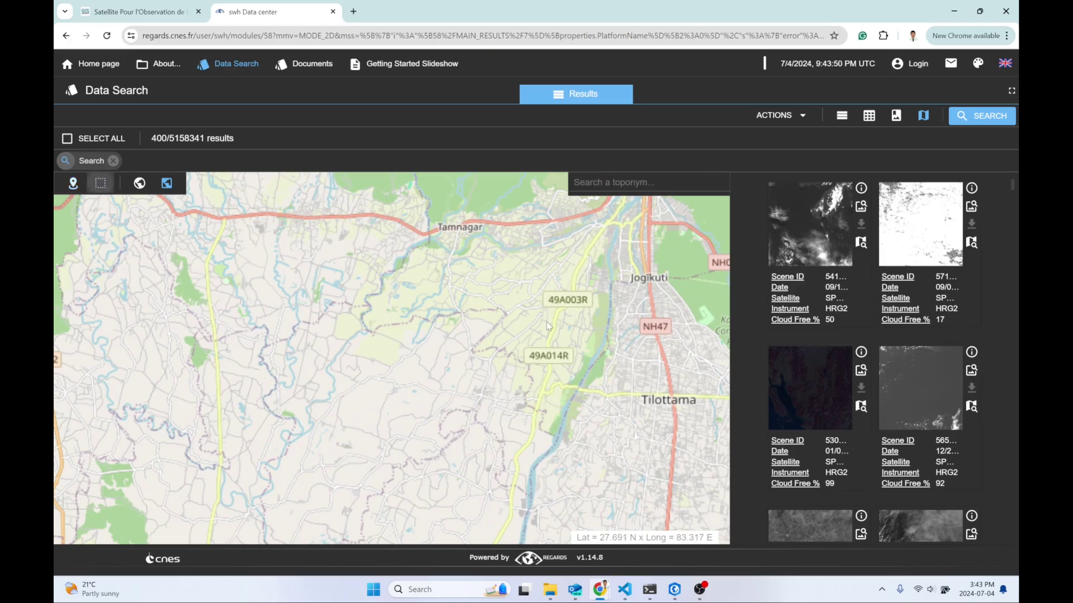
mouse_move(554, 305)
mouse_down()
mouse_move(643, 376)
mouse_move(645, 408)
mouse_up()
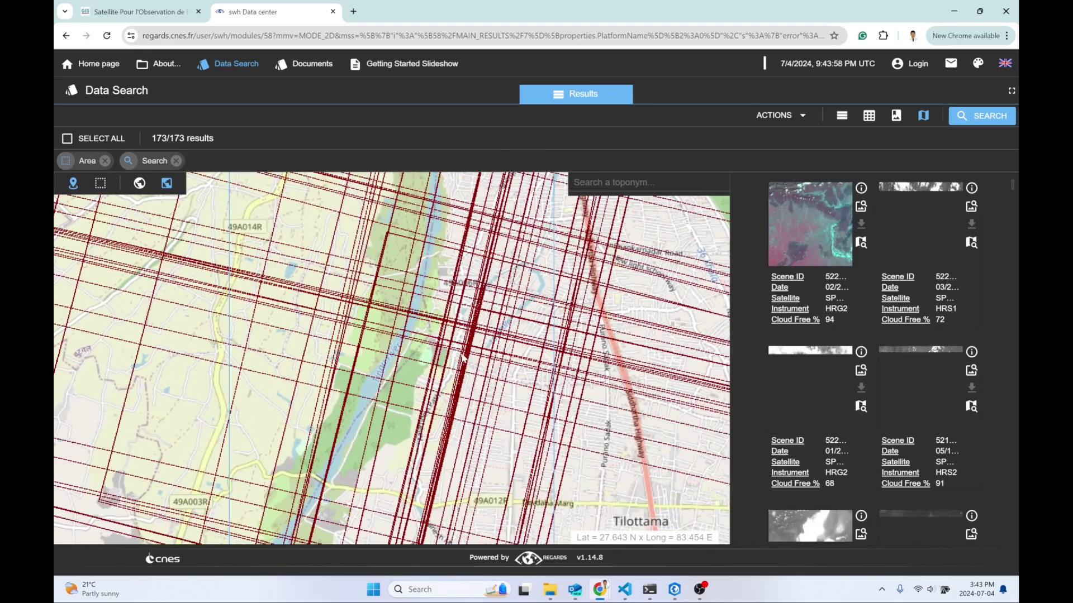
Zoom back out to view the 173 matching scene footprints.
scroll(462, 357, down, 1)
scroll(462, 357, down, 2)
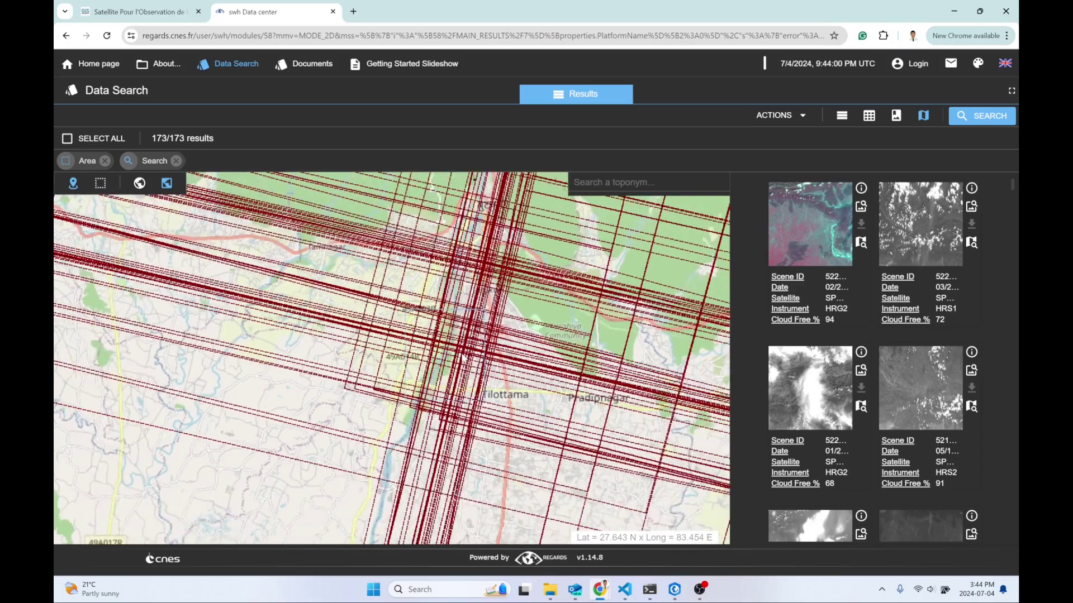
scroll(463, 358, down, 1)
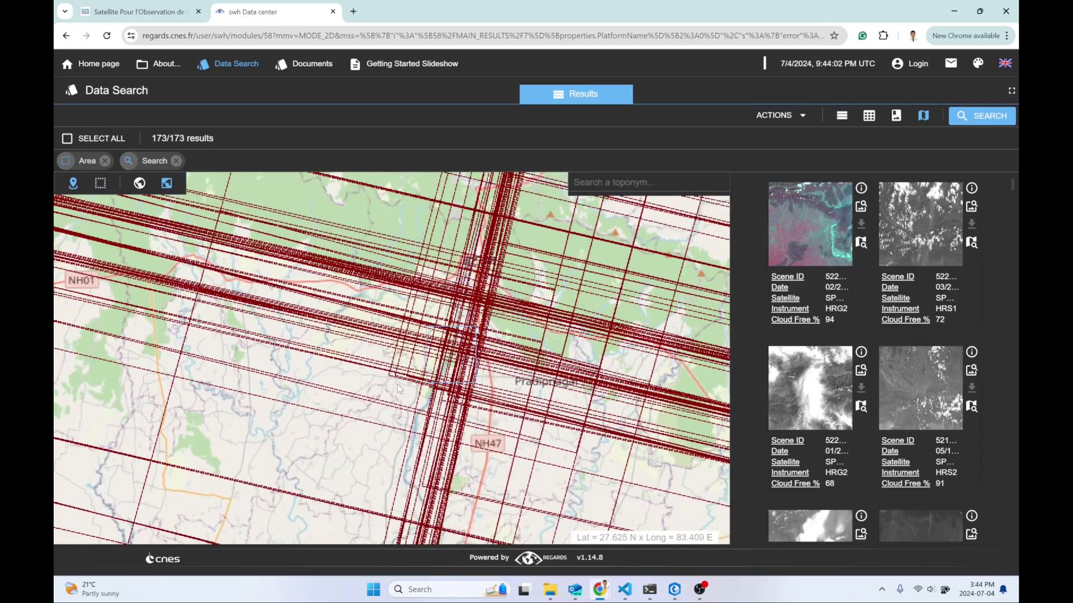
scroll(399, 388, down, 2)
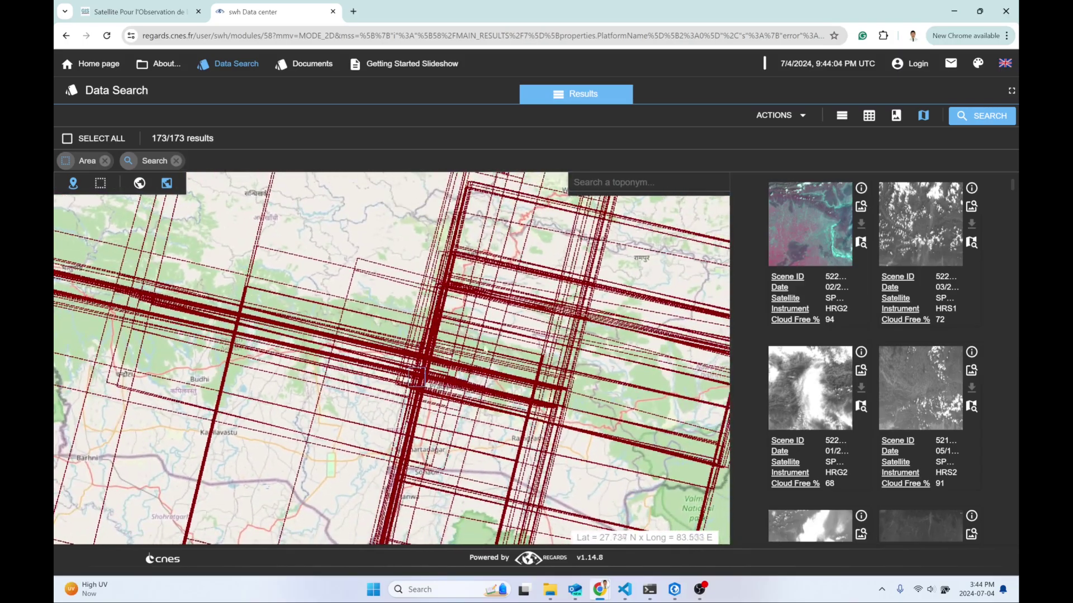
scroll(408, 414, down, 1)
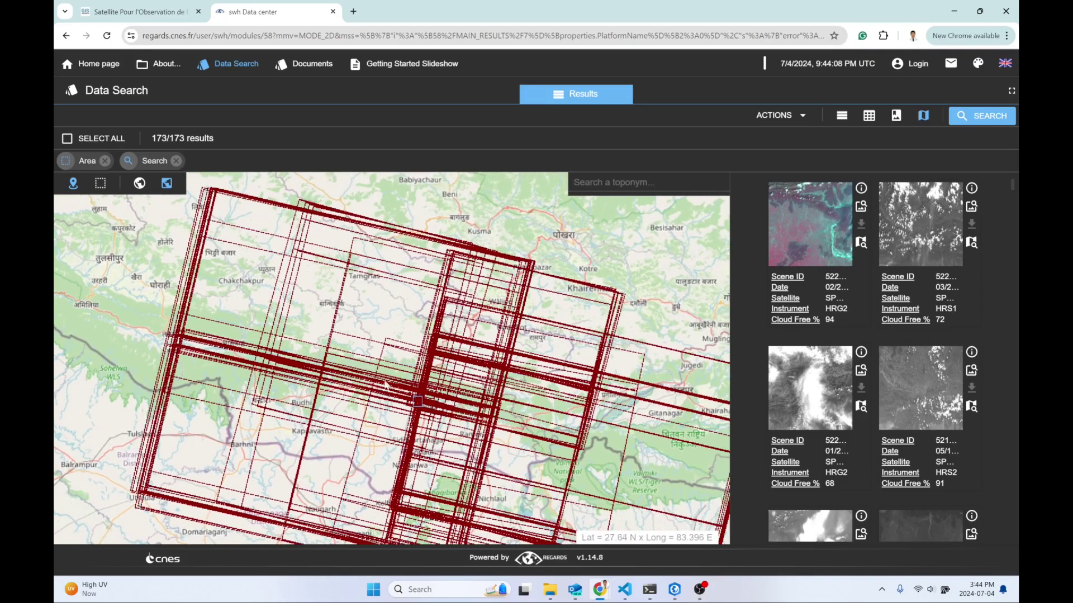
Filter the results to Stereo coupling mode and check the Platform and Sensor filters.
click(988, 119)
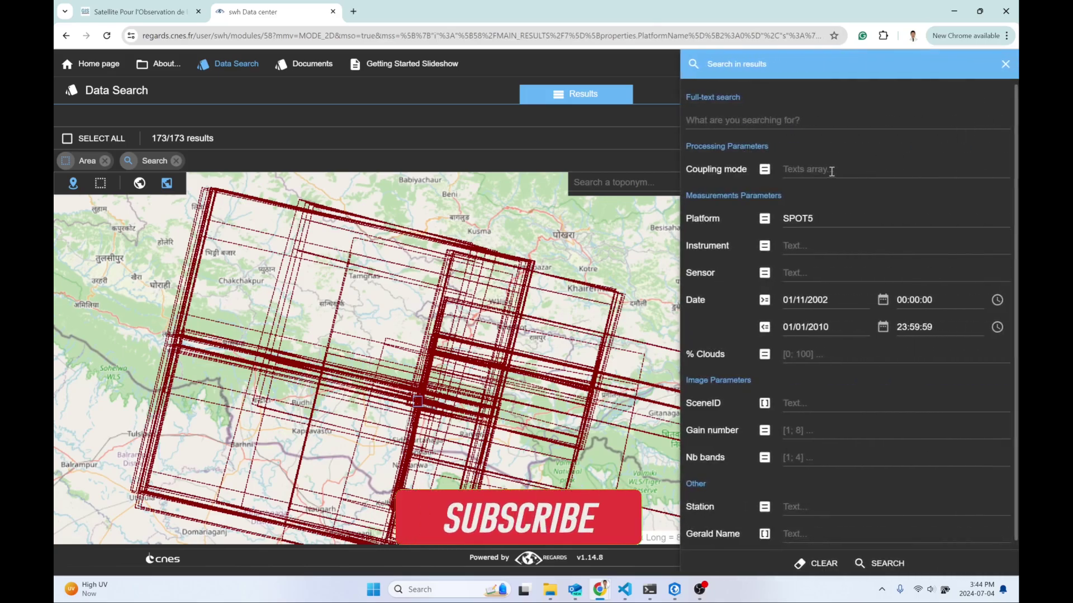
click(807, 169)
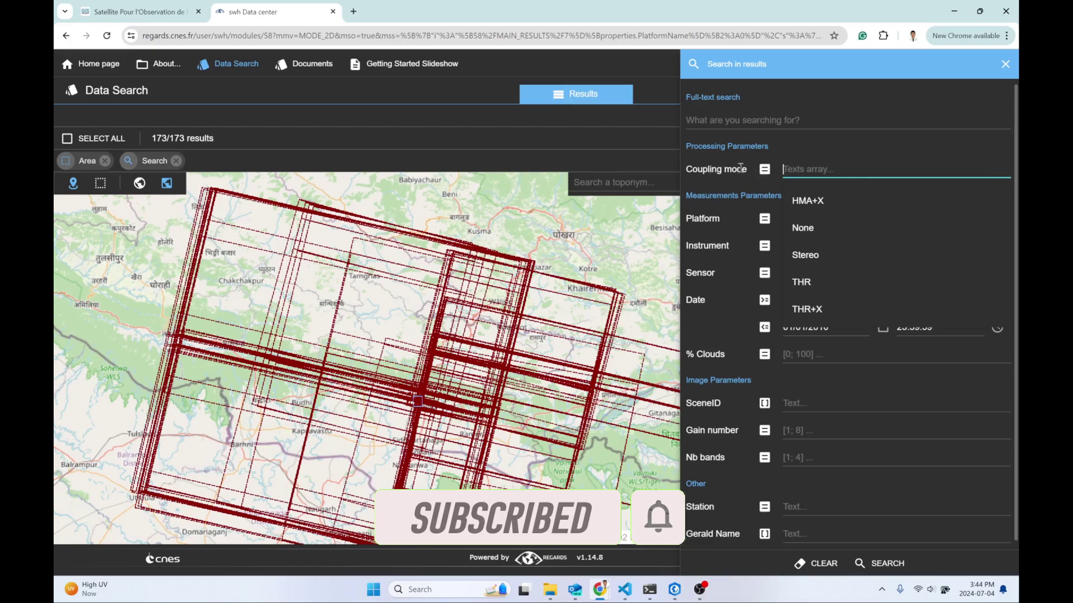
click(805, 255)
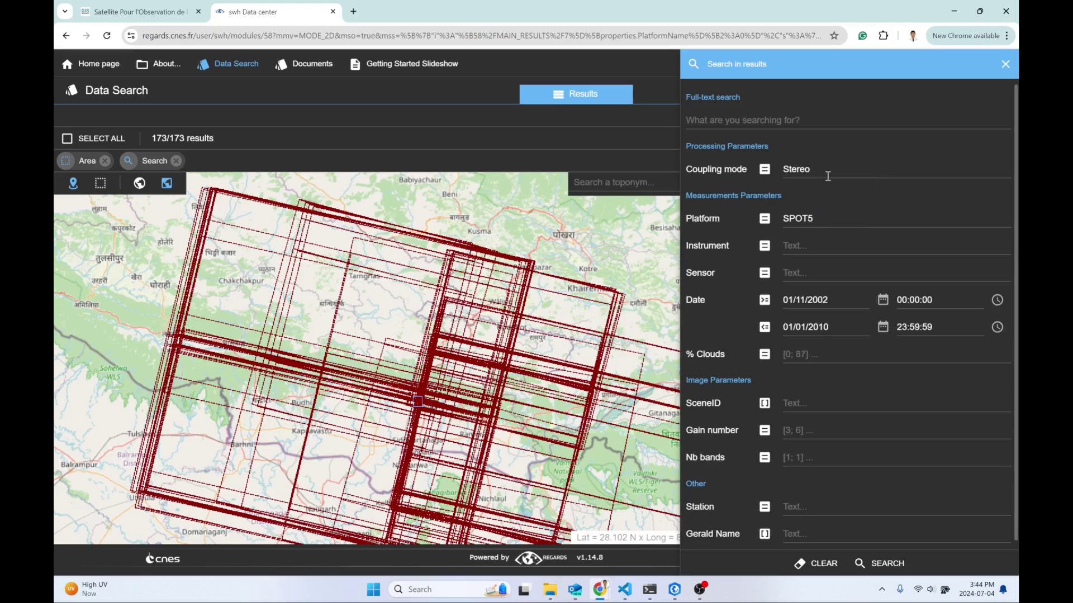
click(830, 220)
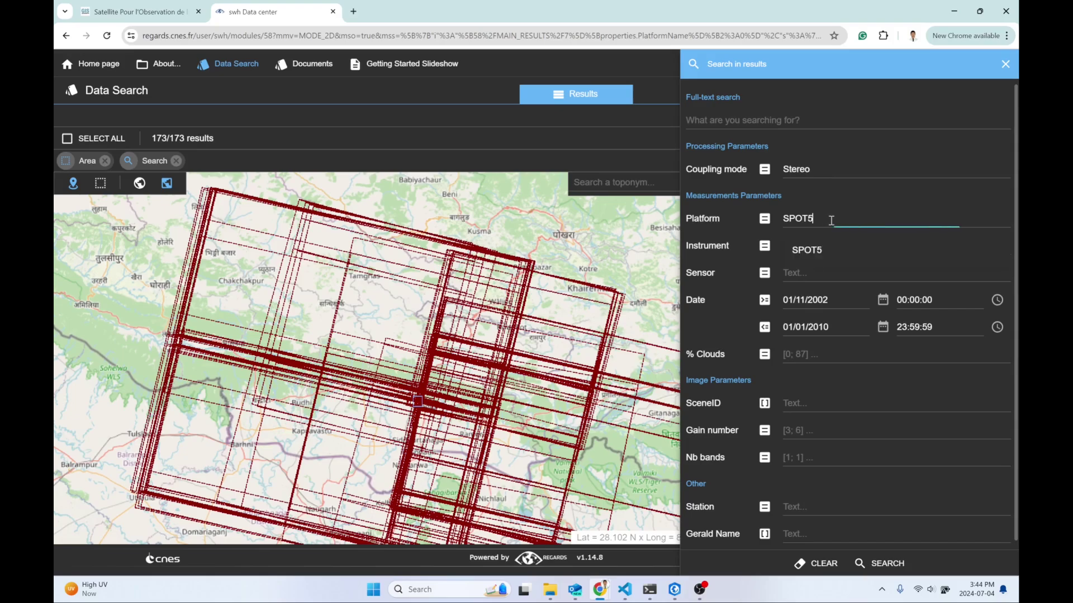
click(813, 278)
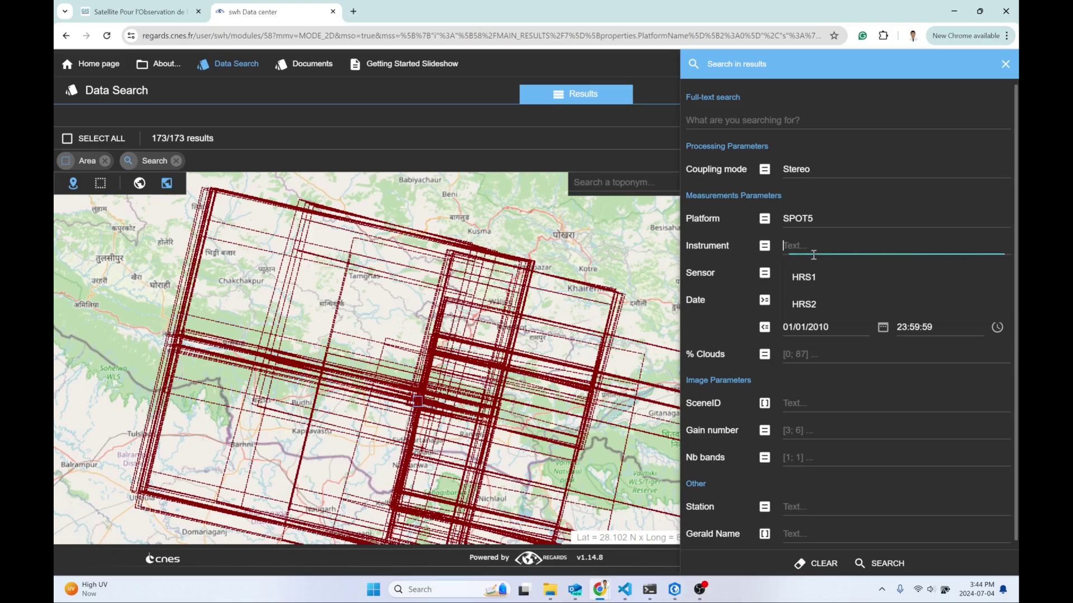
click(705, 270)
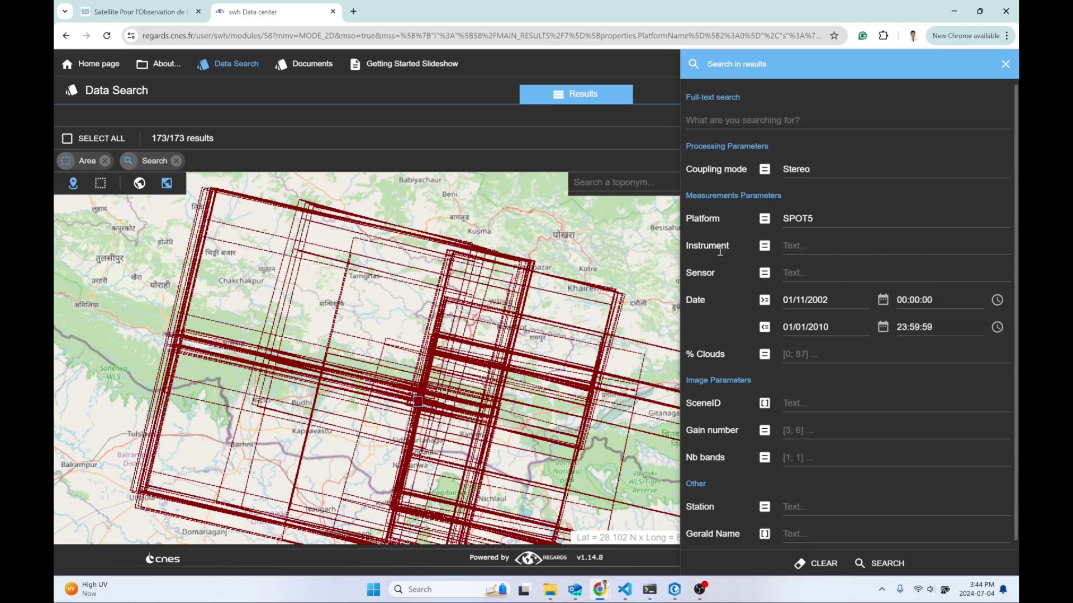
Shorten the end-date year and run the search, leaving 36 scenes.
click(834, 327)
key(BackSpace)
key(BackSpace)
click(884, 560)
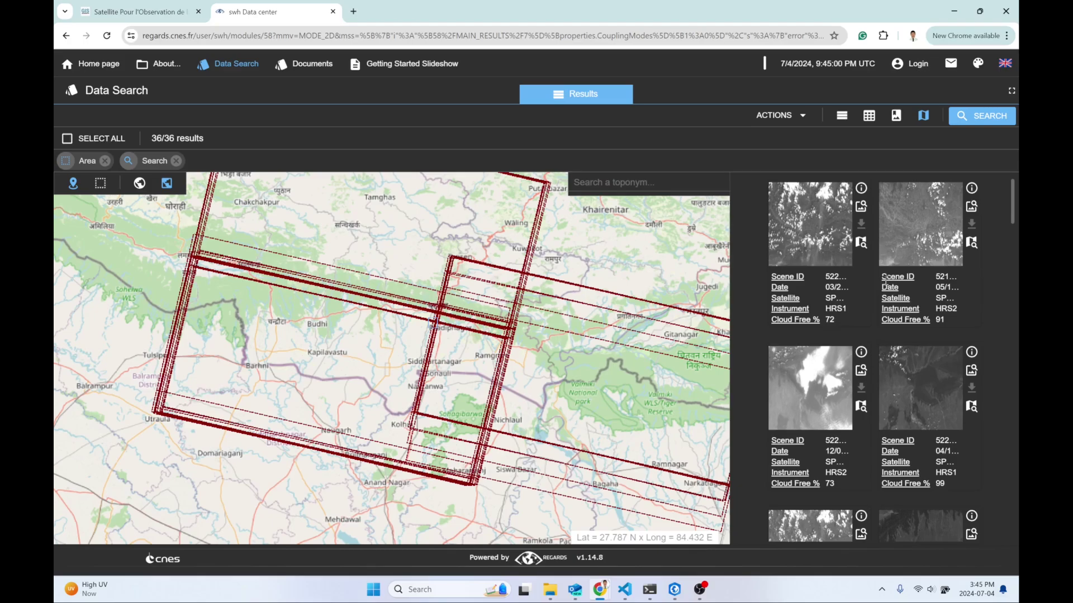
Replace the Data ID sort criterion with Date and confirm the sort.
click(800, 115)
click(796, 144)
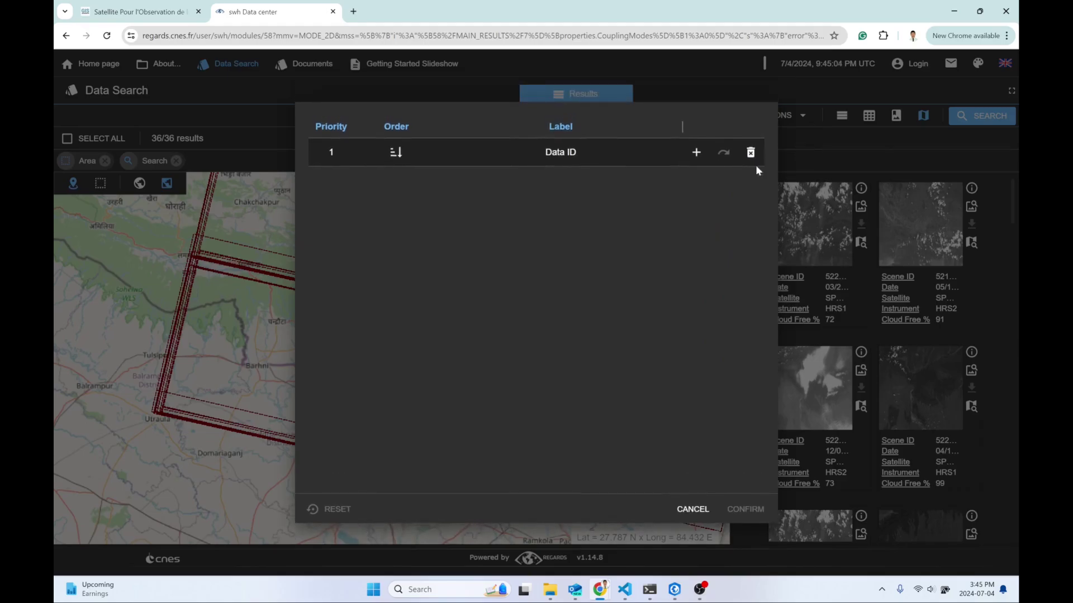
click(750, 157)
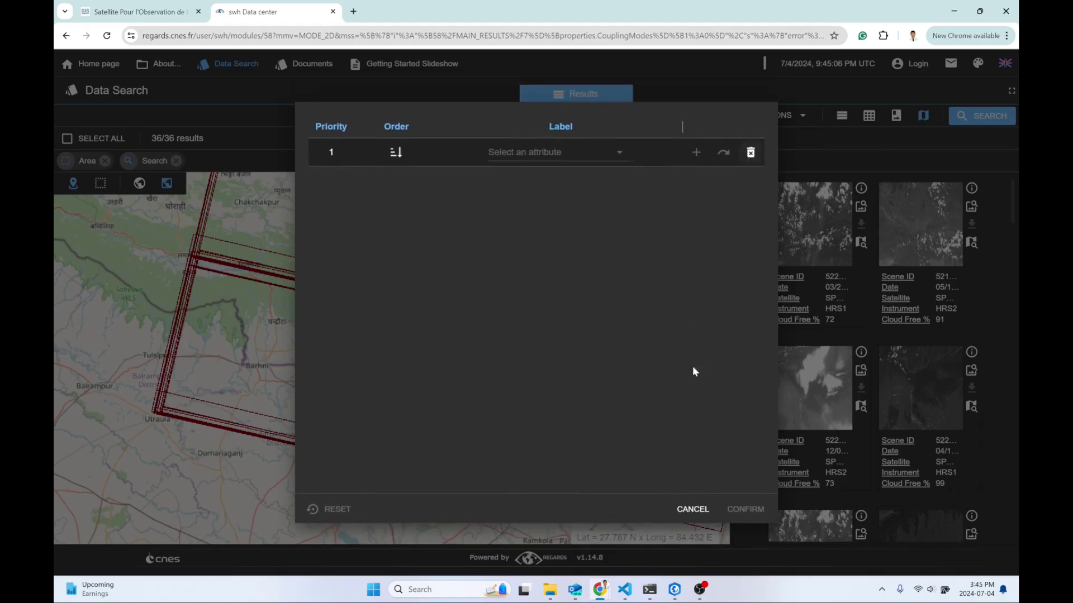
click(569, 156)
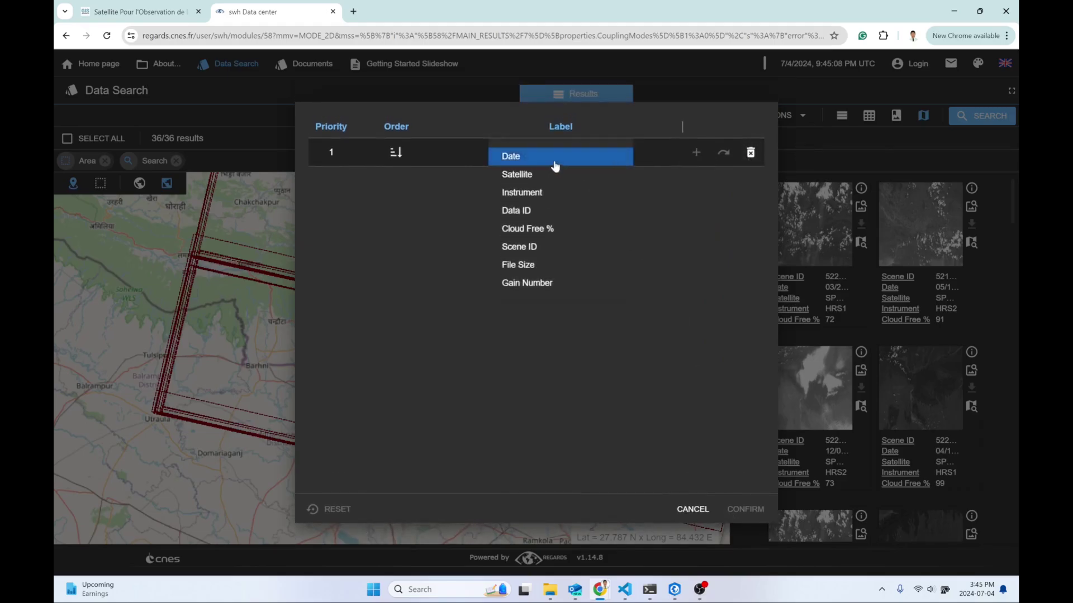
click(545, 158)
click(746, 509)
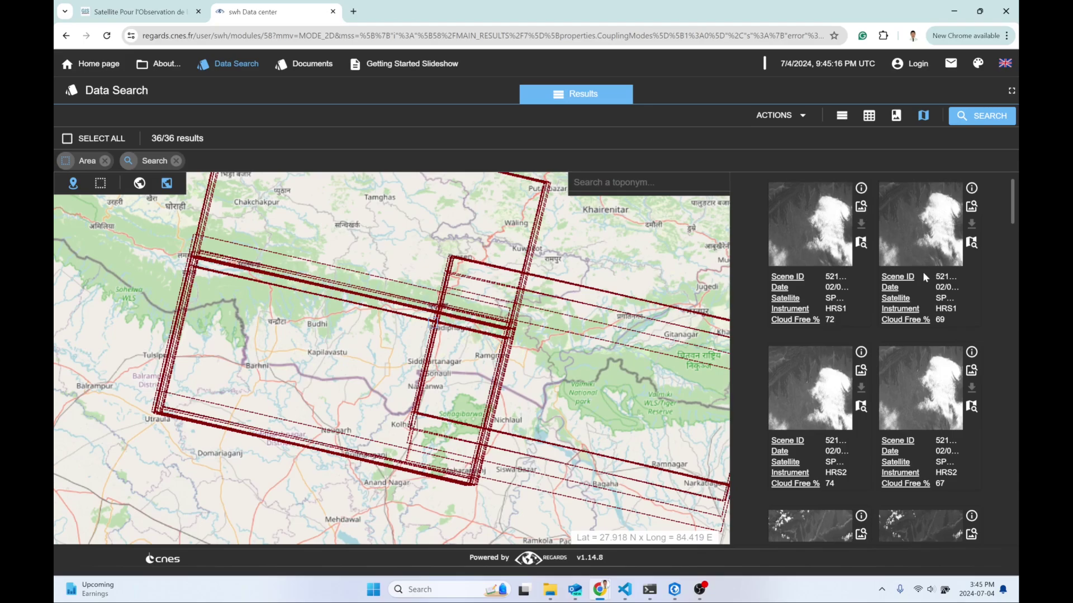
scroll(924, 385, down, 2)
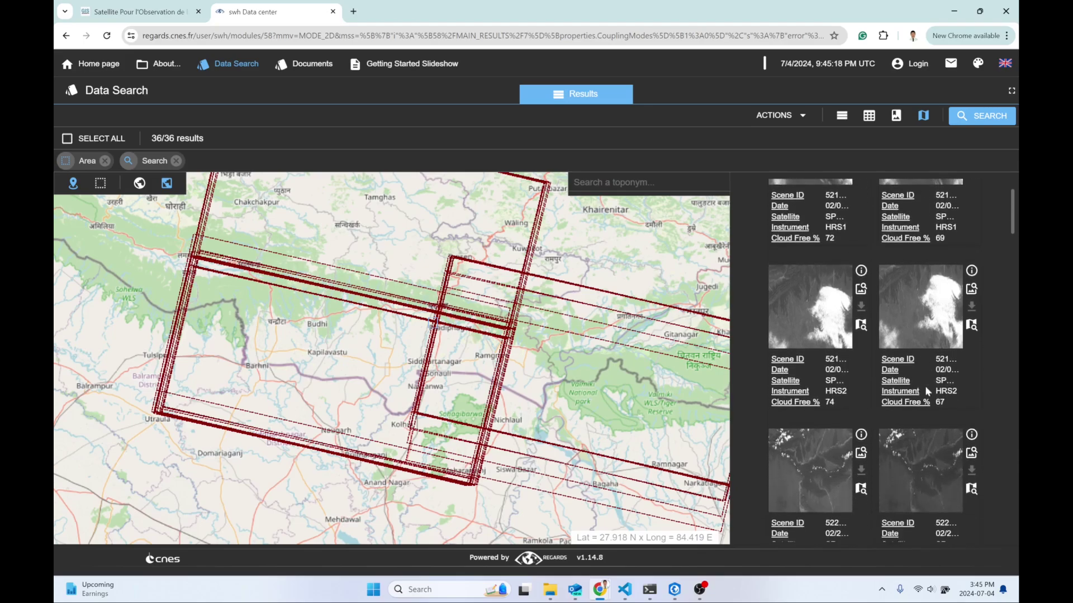
scroll(926, 389, down, 3)
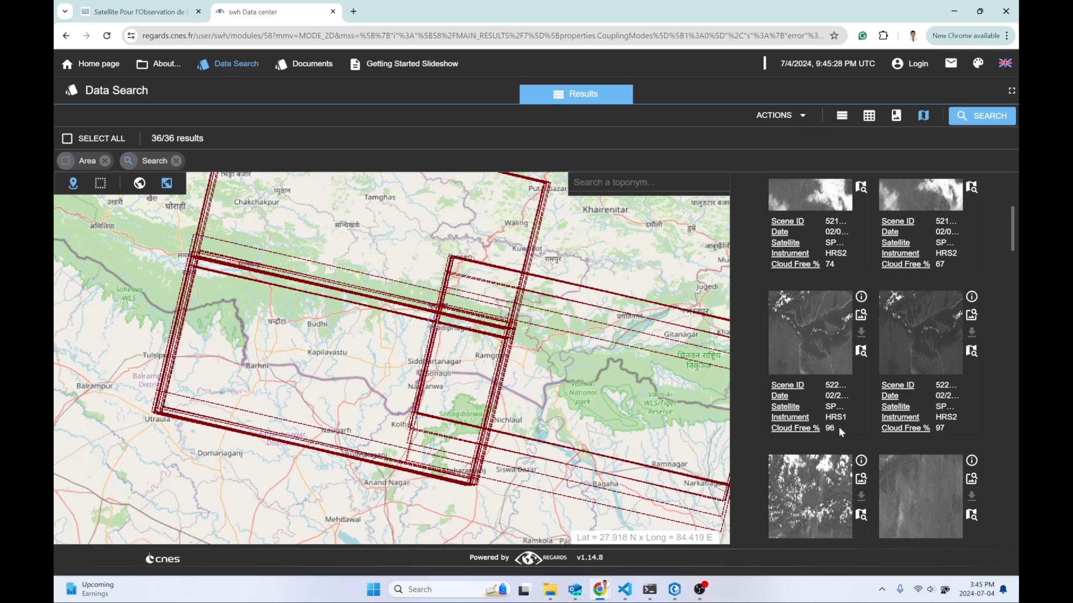
scroll(874, 431, down, 3)
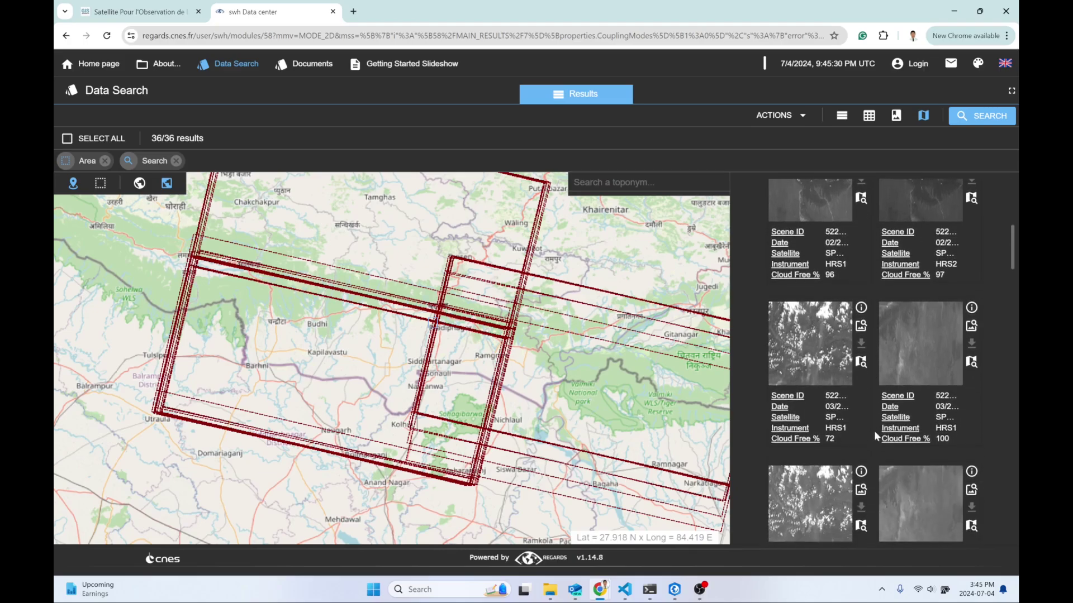
click(838, 241)
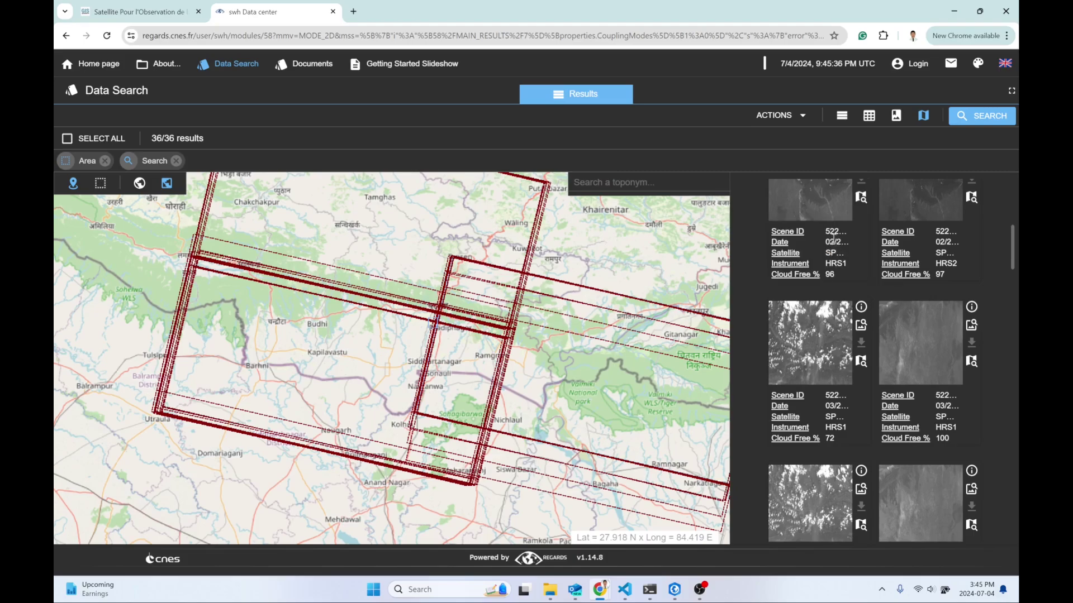
scroll(833, 409, down, 5)
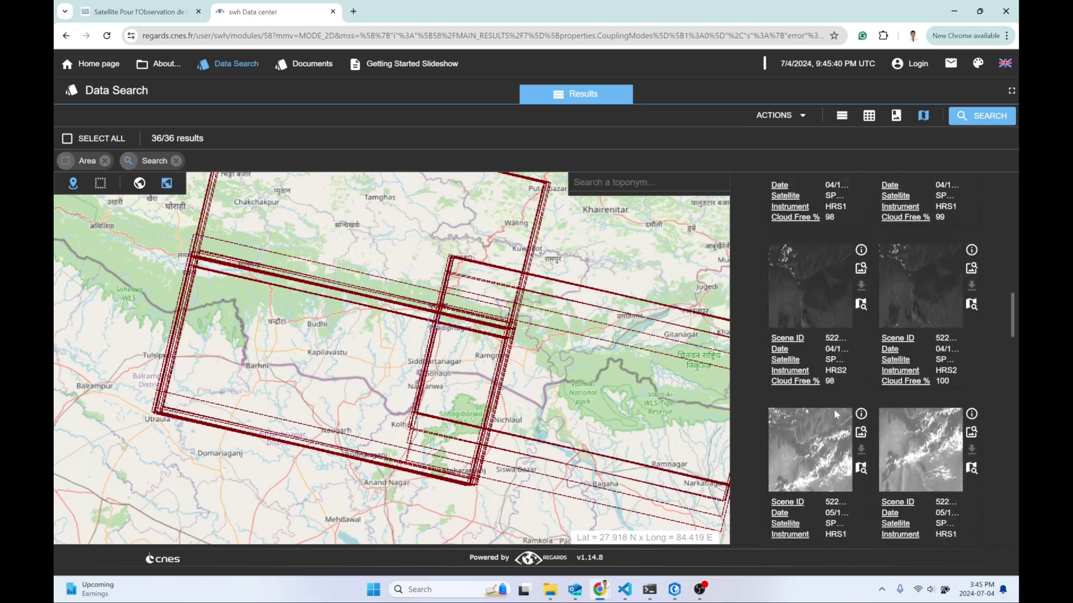
scroll(834, 409, down, 8)
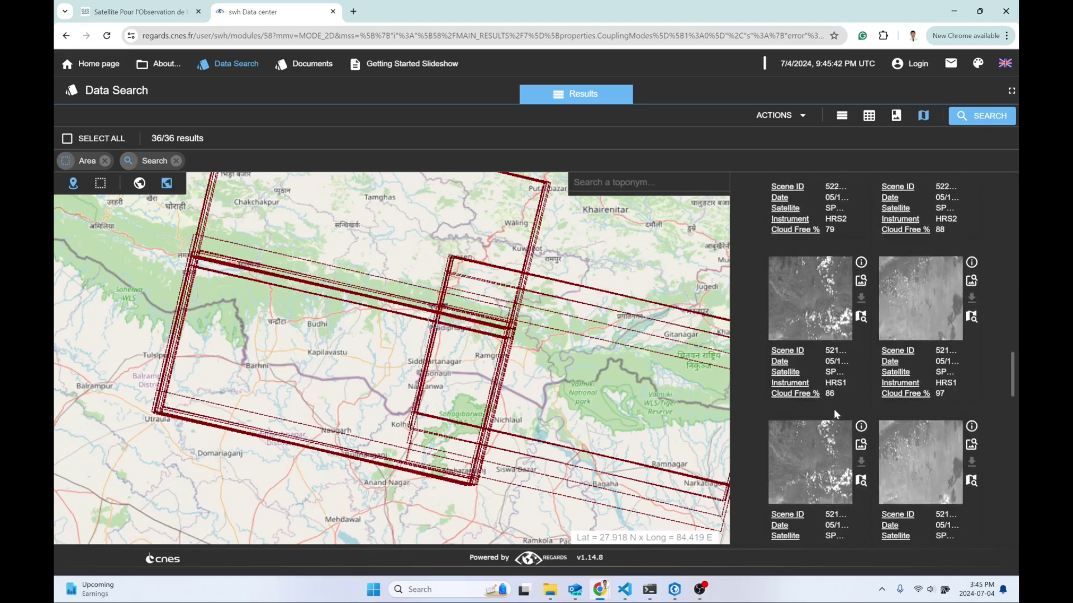
scroll(834, 409, down, 8)
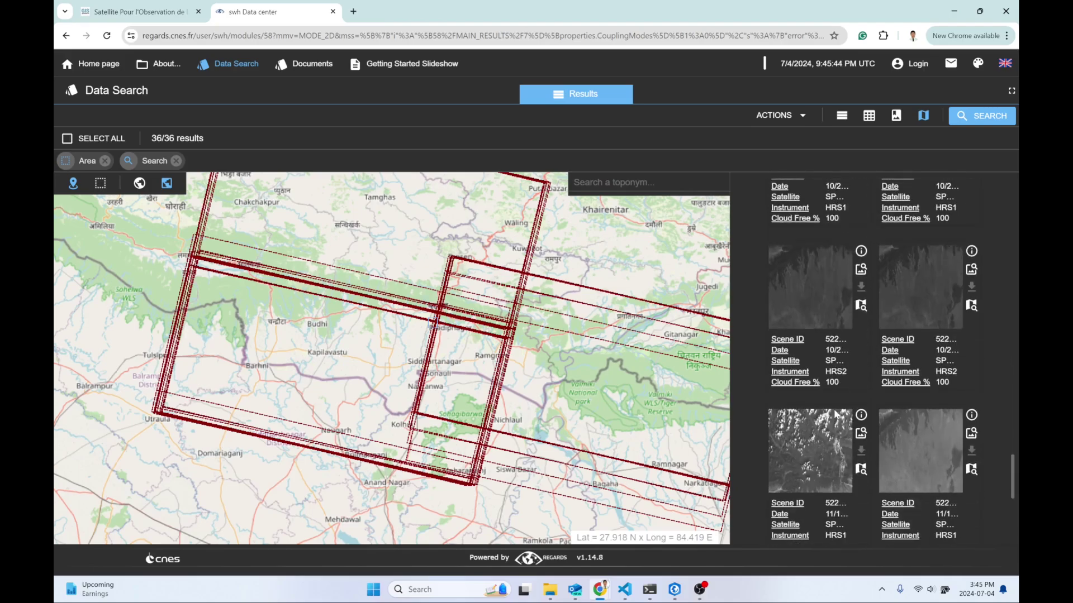
scroll(834, 414, down, 6)
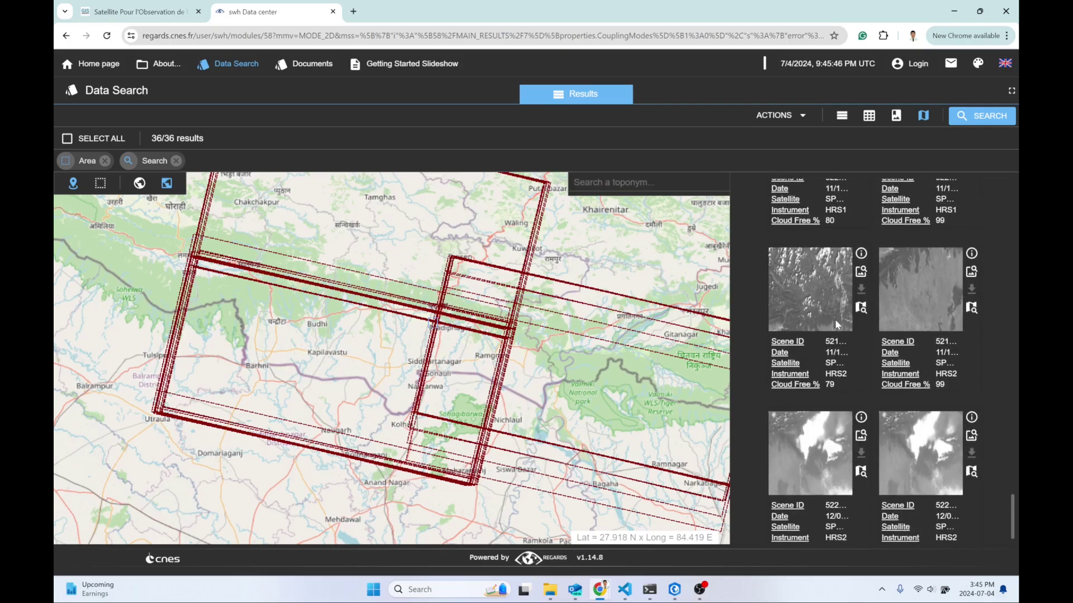
scroll(836, 330, down, 1)
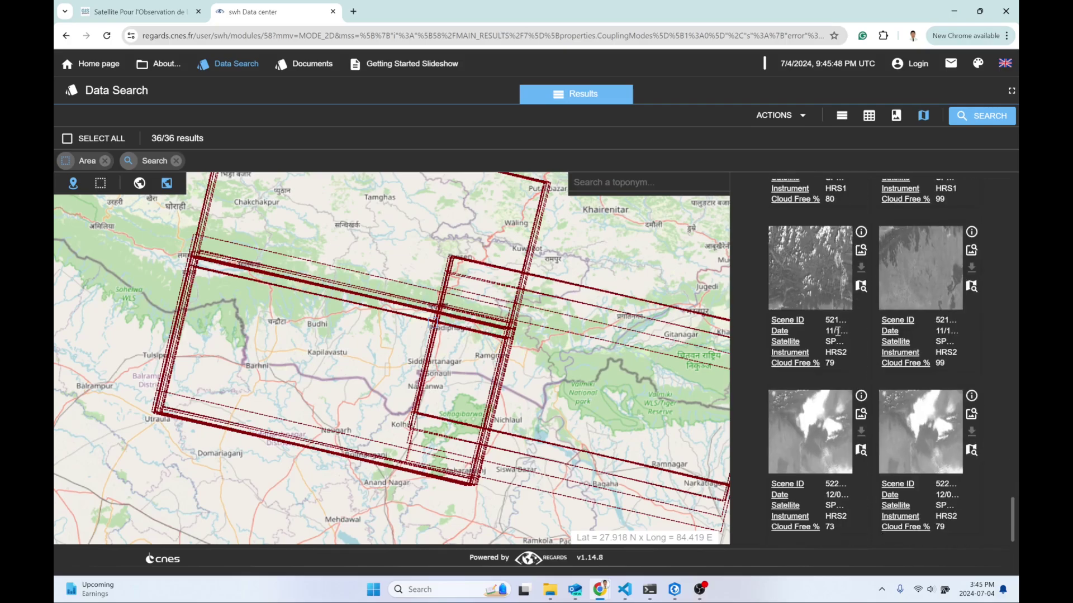
scroll(837, 330, up, 4)
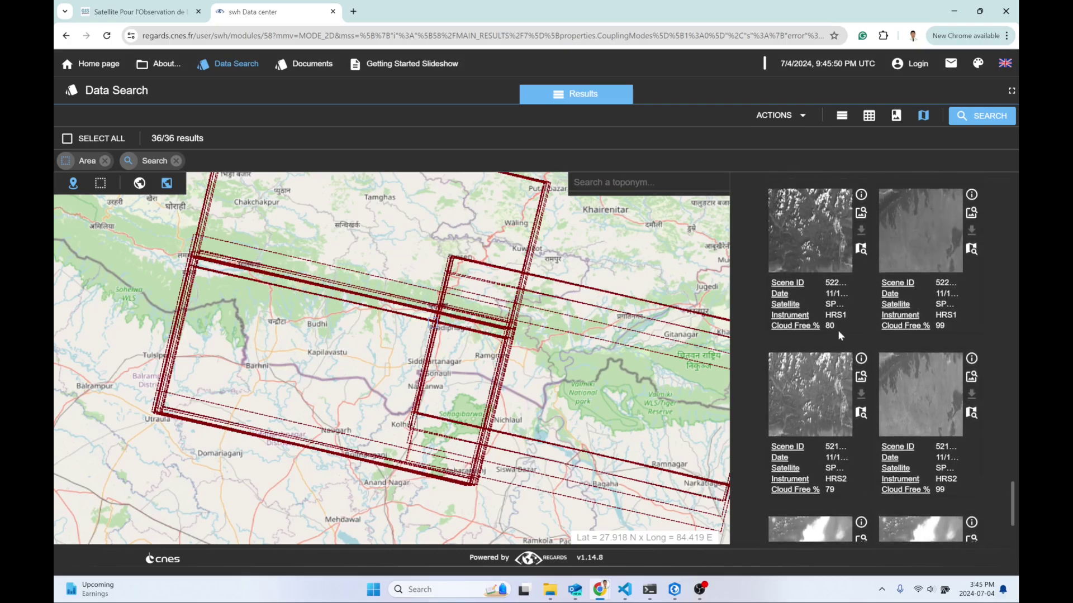
scroll(837, 330, down, 1)
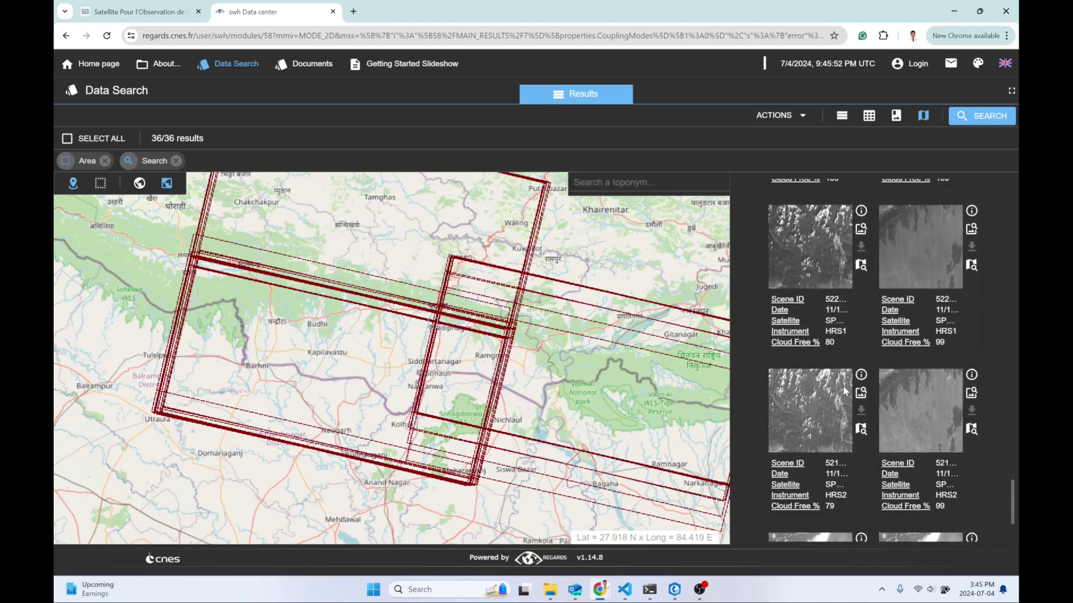
scroll(845, 391, up, 1)
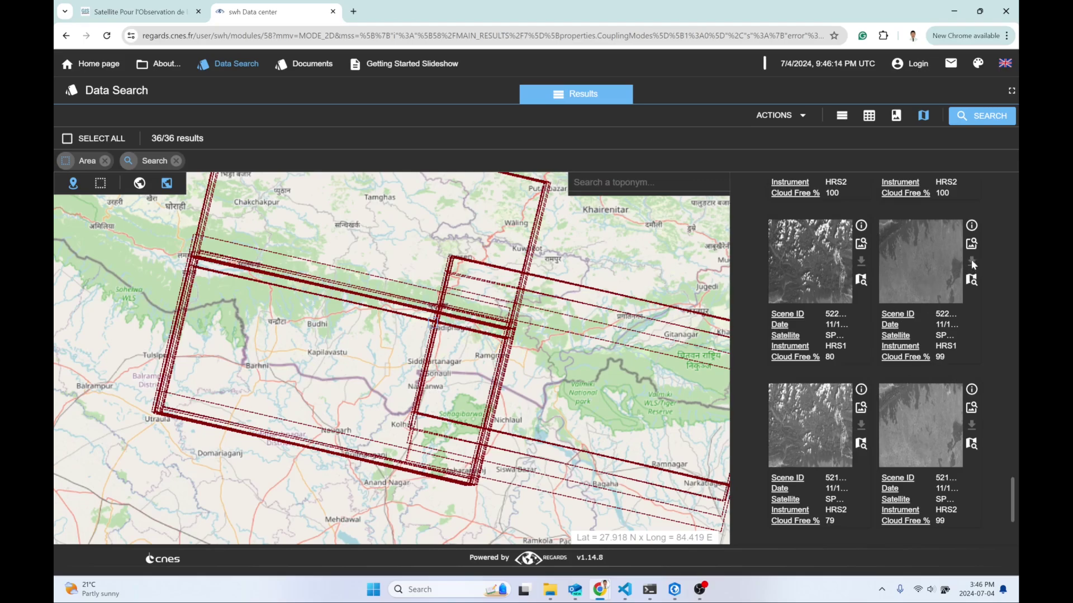
Log in with the saved account details and zoom the map onto the scene footprints.
click(911, 63)
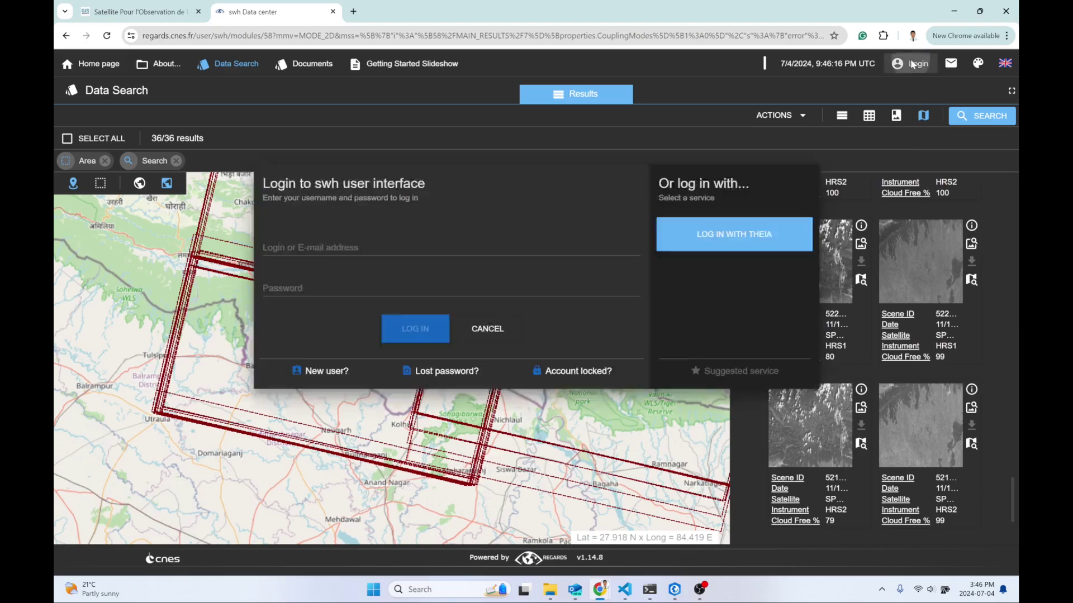
click(412, 364)
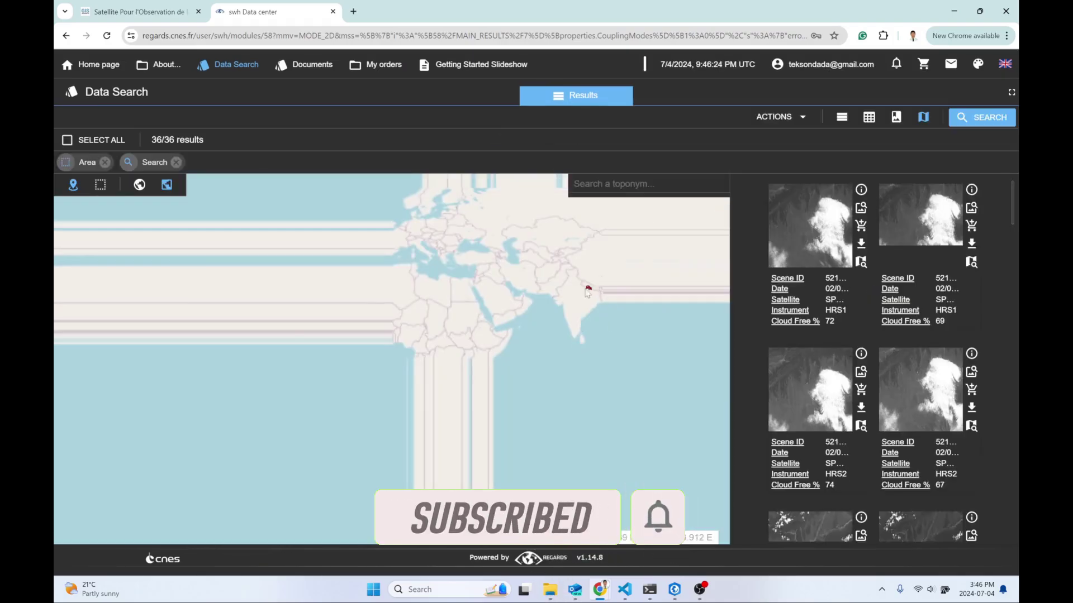
scroll(592, 292, up, 5)
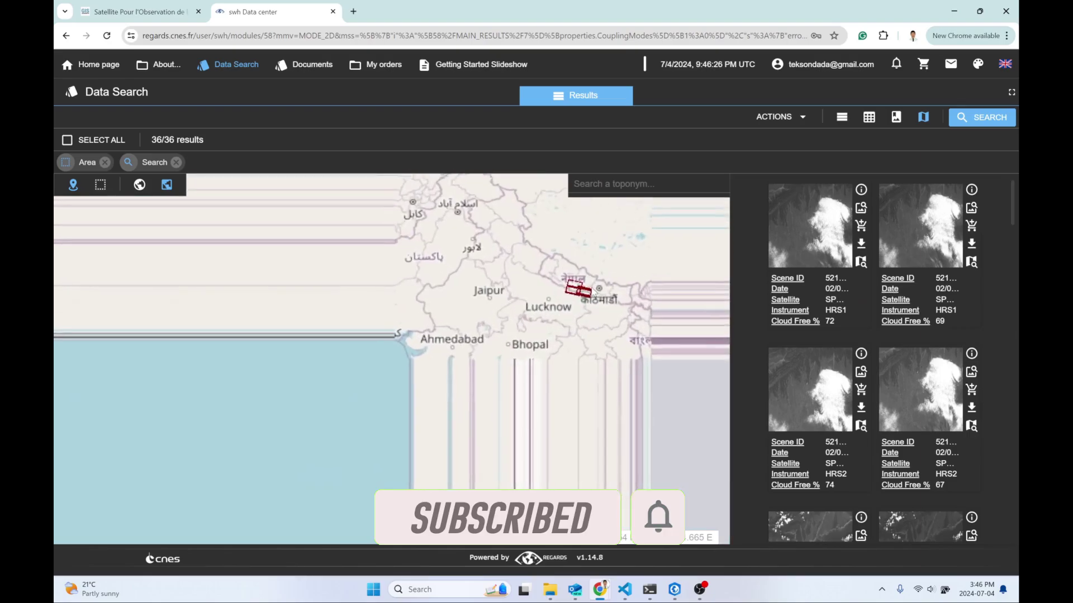
scroll(584, 293, up, 3)
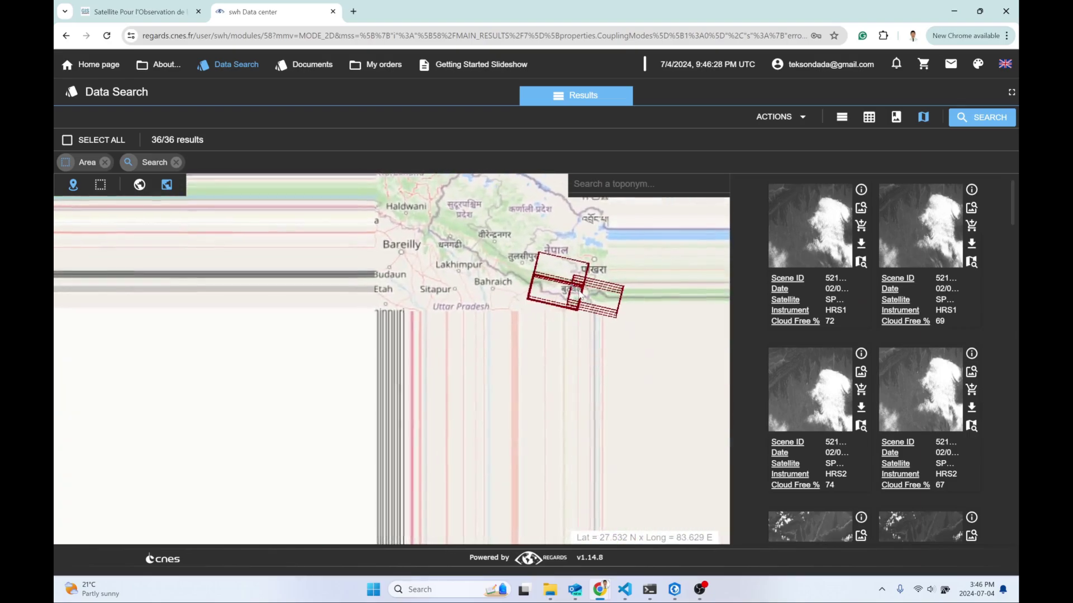
scroll(581, 295, up, 3)
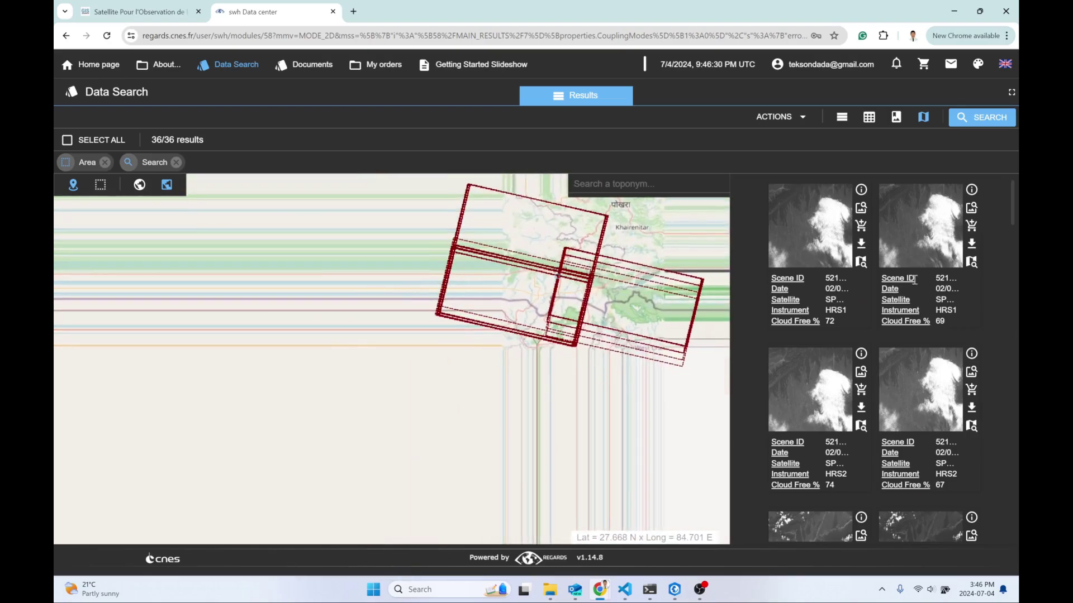
scroll(937, 408, down, 15)
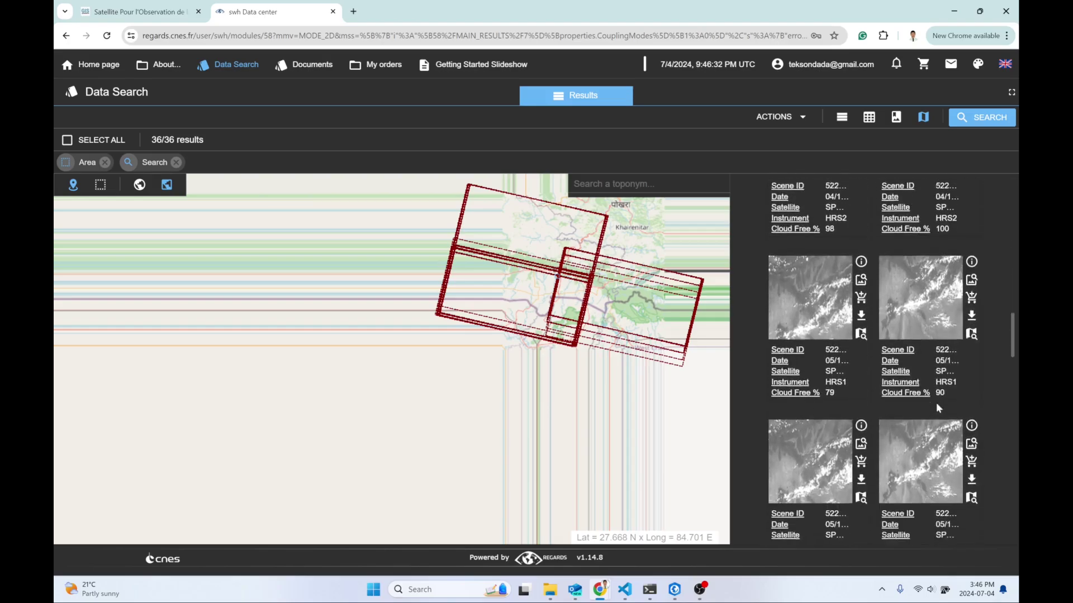
scroll(938, 409, down, 10)
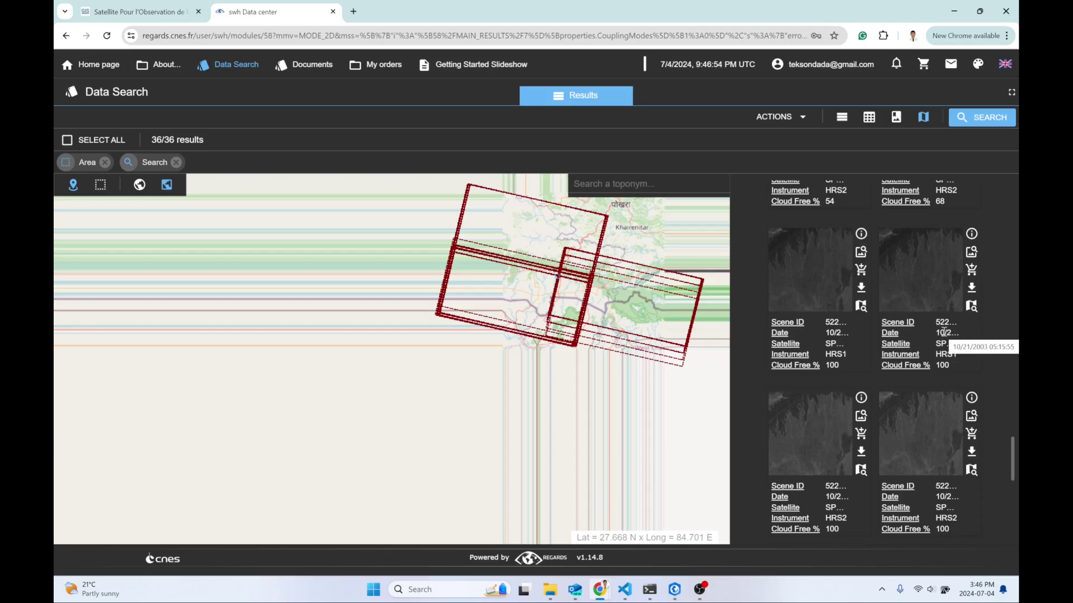
Download two 2003-10-21 HRS-1 stereo scenes from the result cards and check their progress.
click(799, 270)
scroll(480, 288, up, 2)
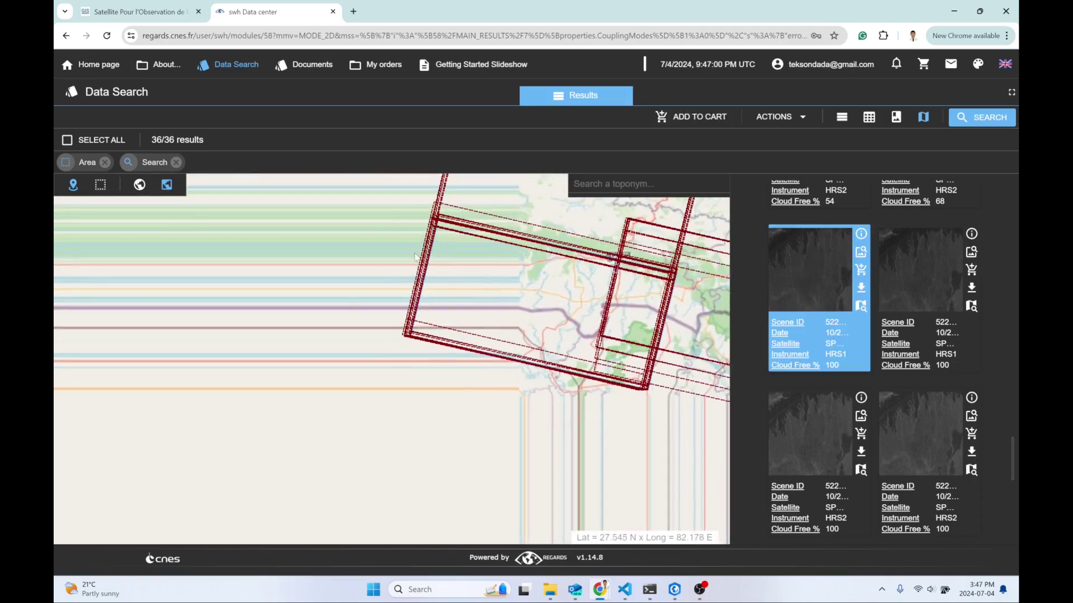
click(814, 267)
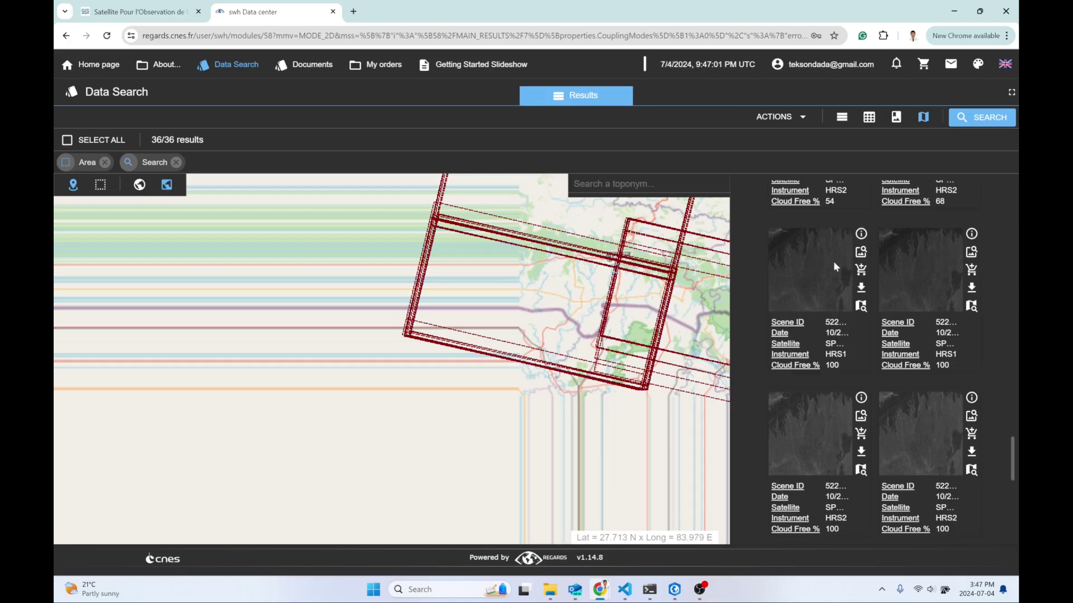
click(937, 281)
click(936, 279)
click(861, 288)
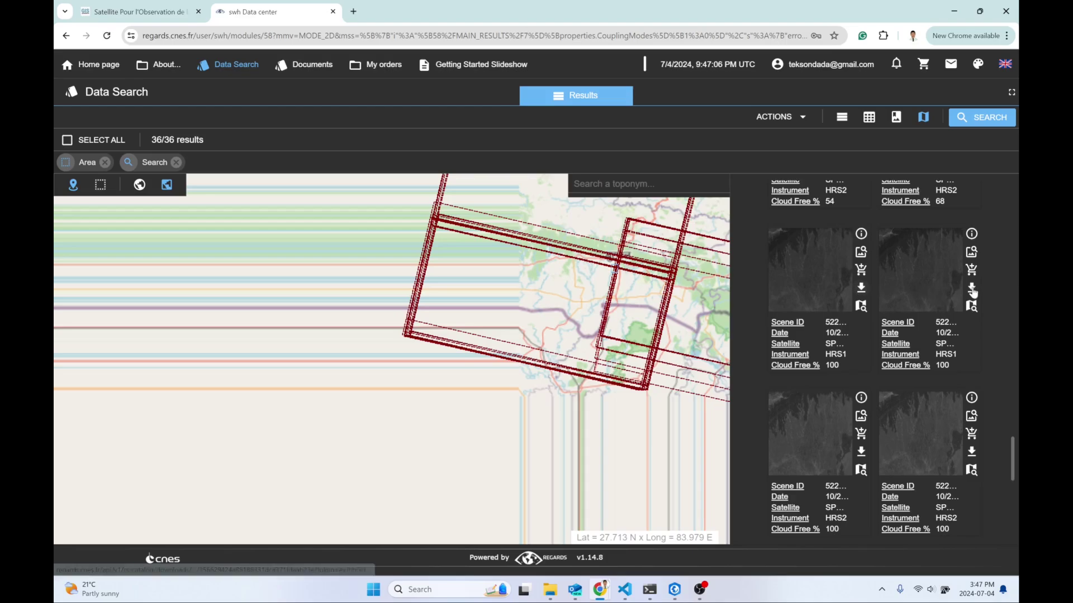
click(971, 288)
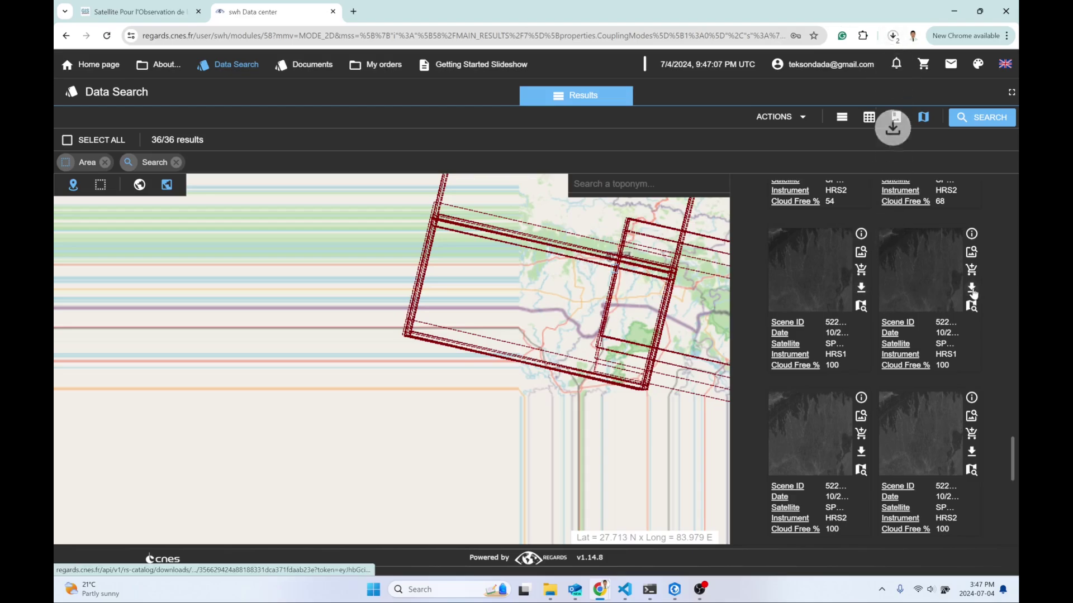
click(893, 36)
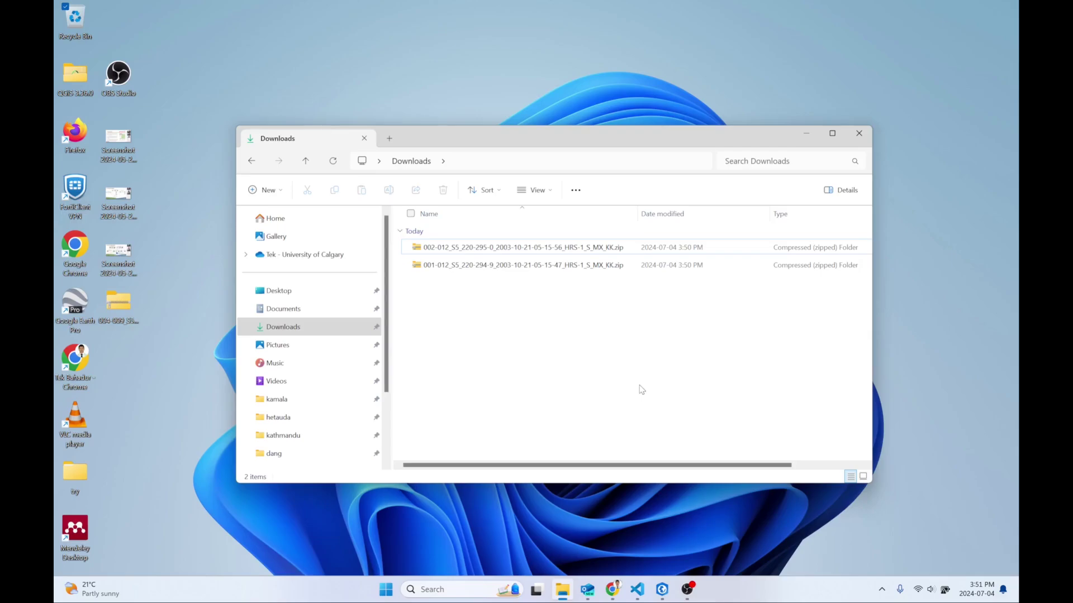
Extract both downloaded SPOT-5 zip archives to their default folders.
click(455, 252)
right_click(455, 252)
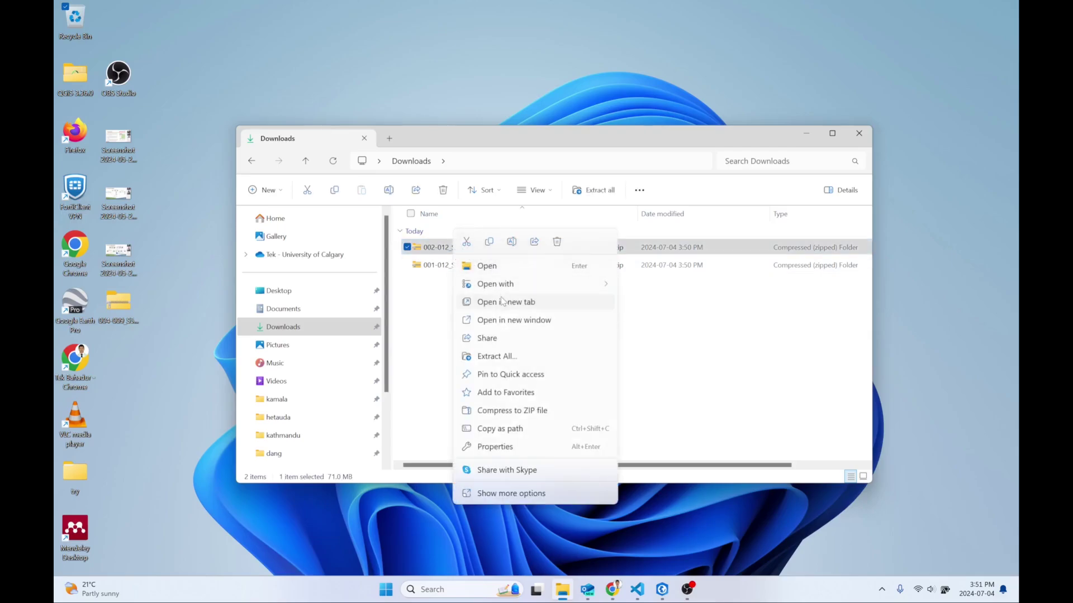
click(509, 359)
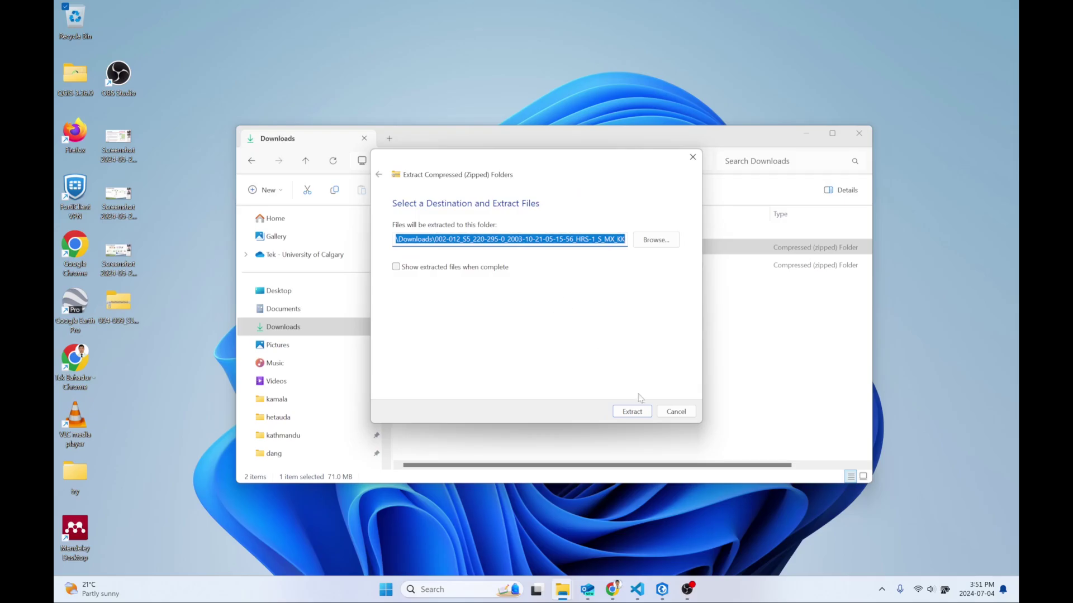
click(638, 411)
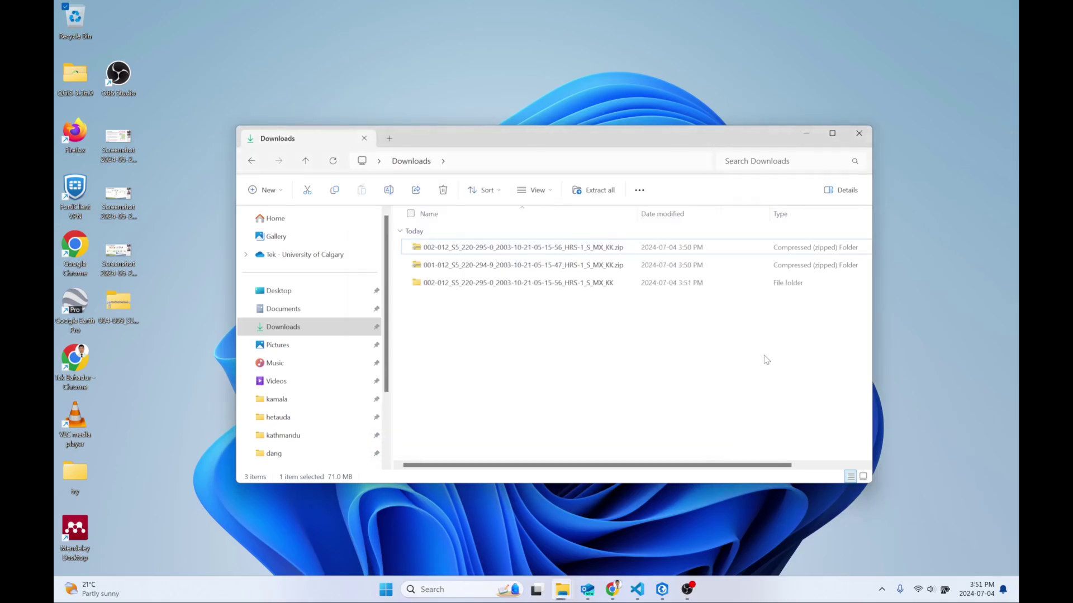
right_click(482, 265)
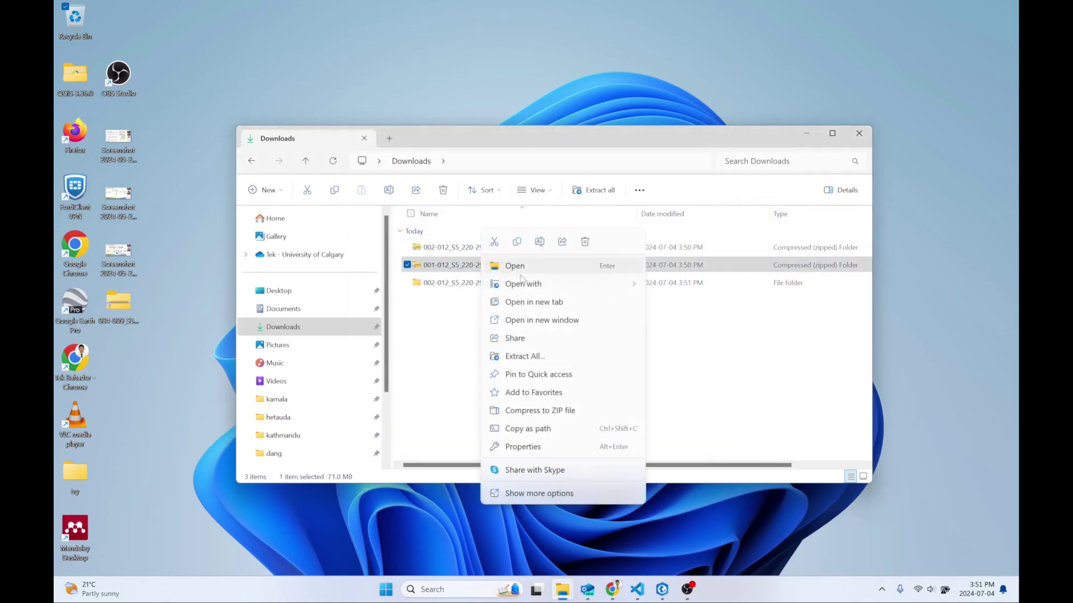
click(524, 357)
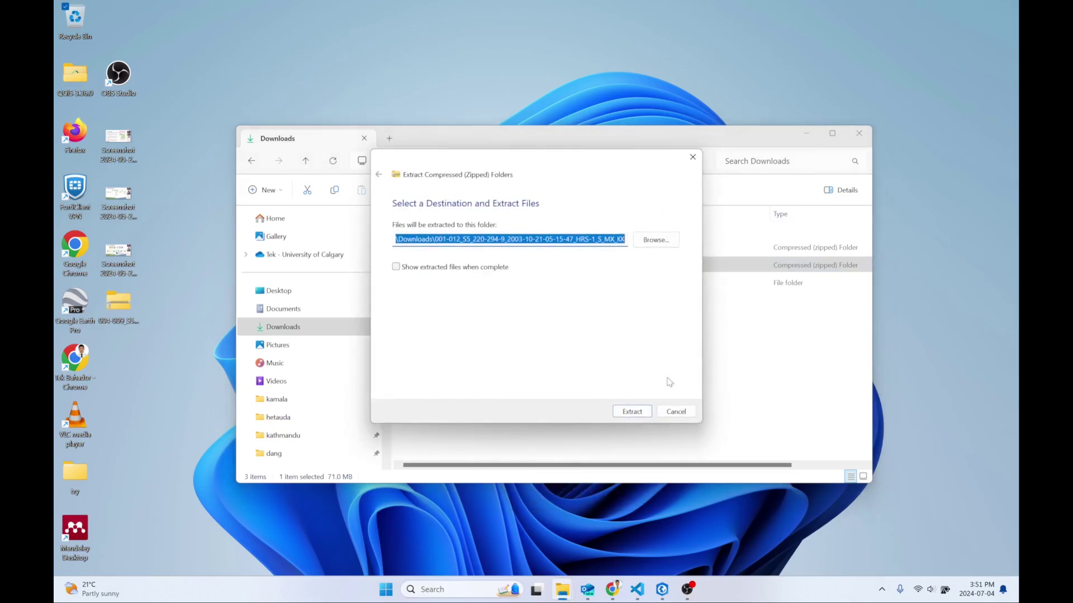
click(641, 416)
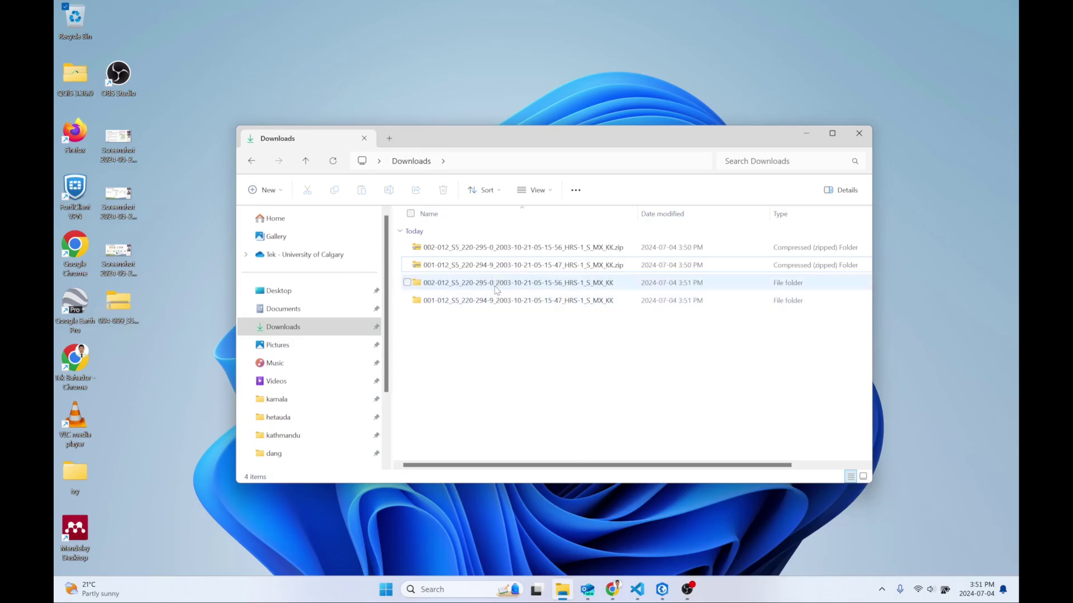
Drag the first scene's SCENE01 IMAGERY.TIF onto ArcGIS Pro.
double_click(497, 283)
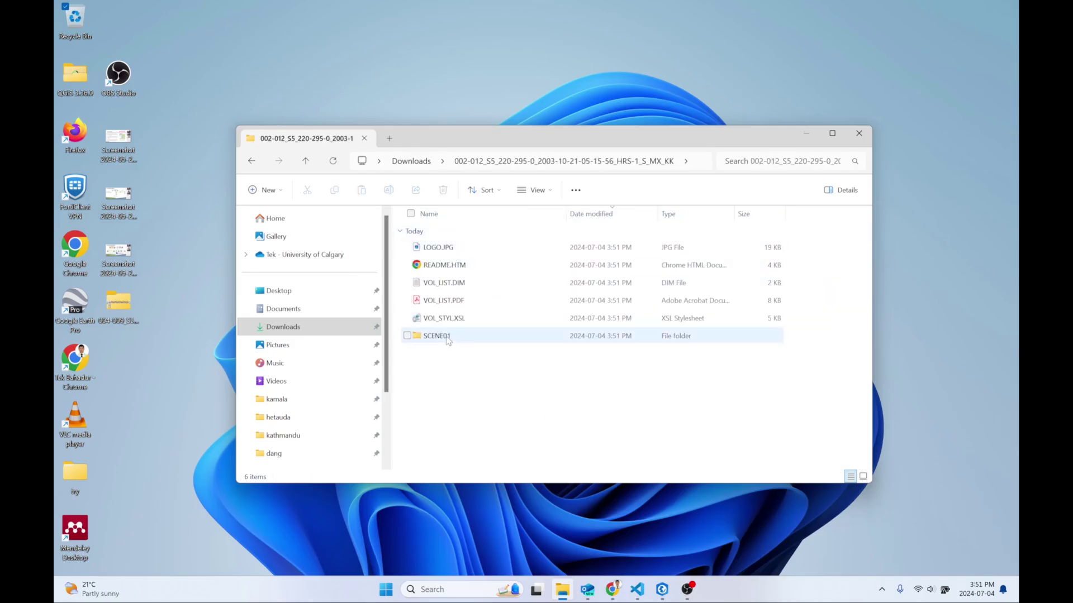
double_click(437, 336)
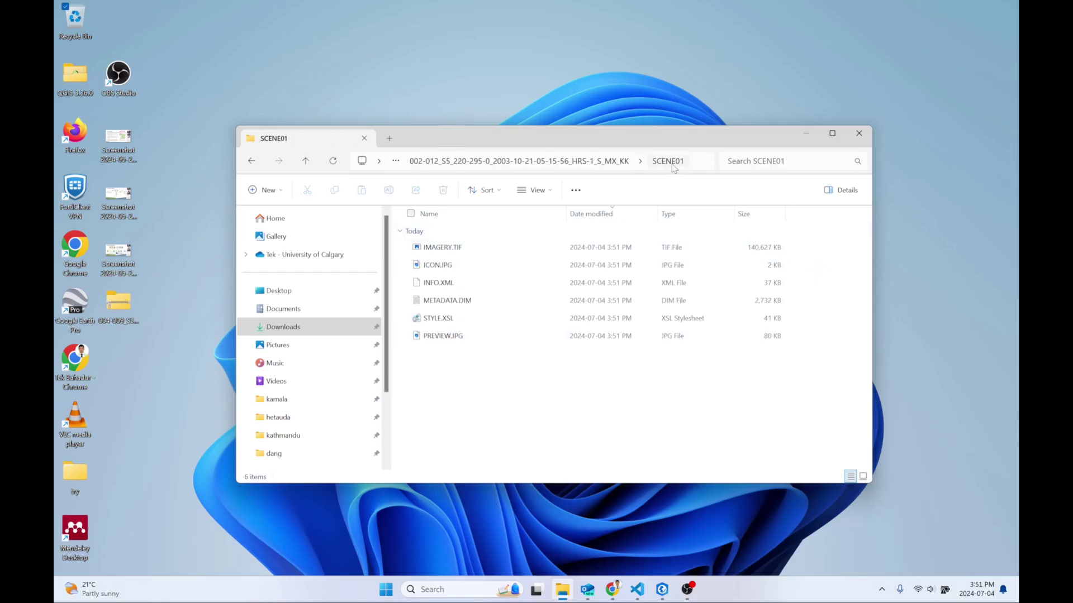
click(427, 251)
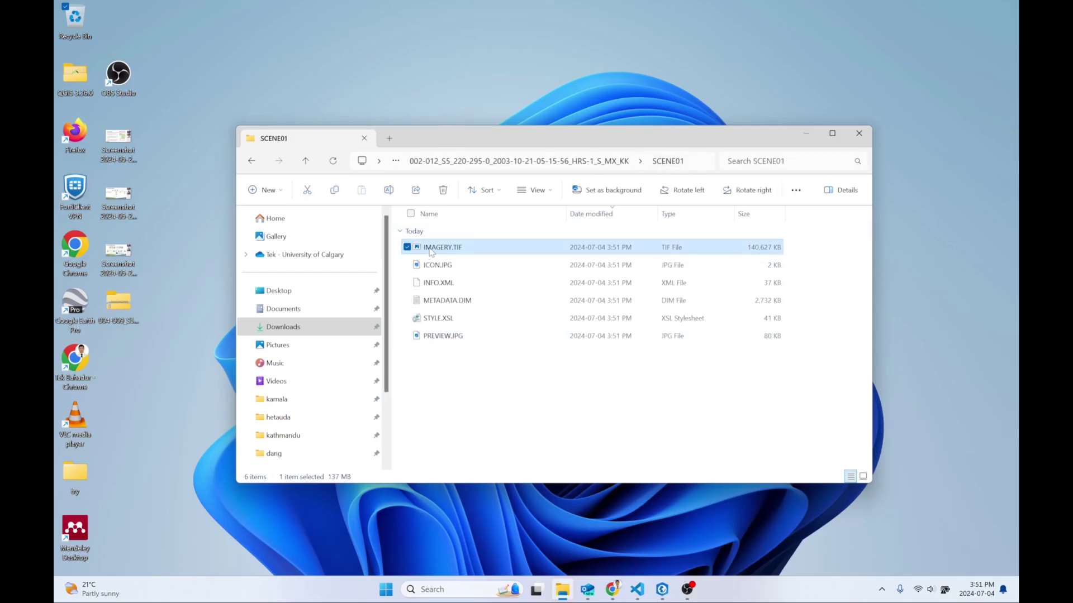
mouse_move(430, 253)
mouse_down()
mouse_move(629, 364)
mouse_move(666, 599)
mouse_move(546, 306)
mouse_up()
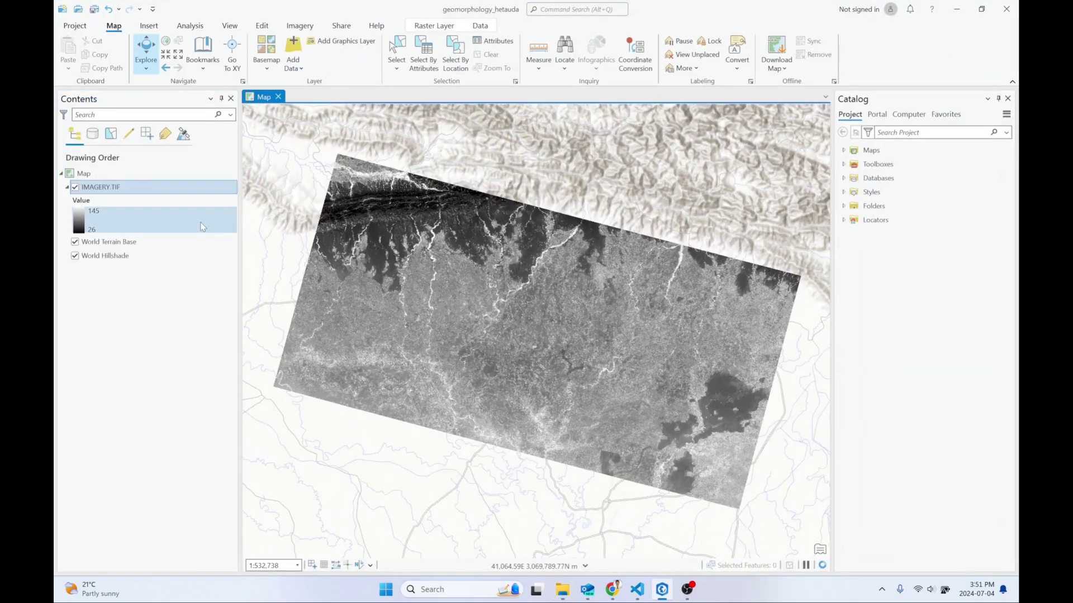
Zoom into the IMAGERY.TIF raster, pan along the river and southeast, then return to SCENE01.
scroll(659, 314, up, 5)
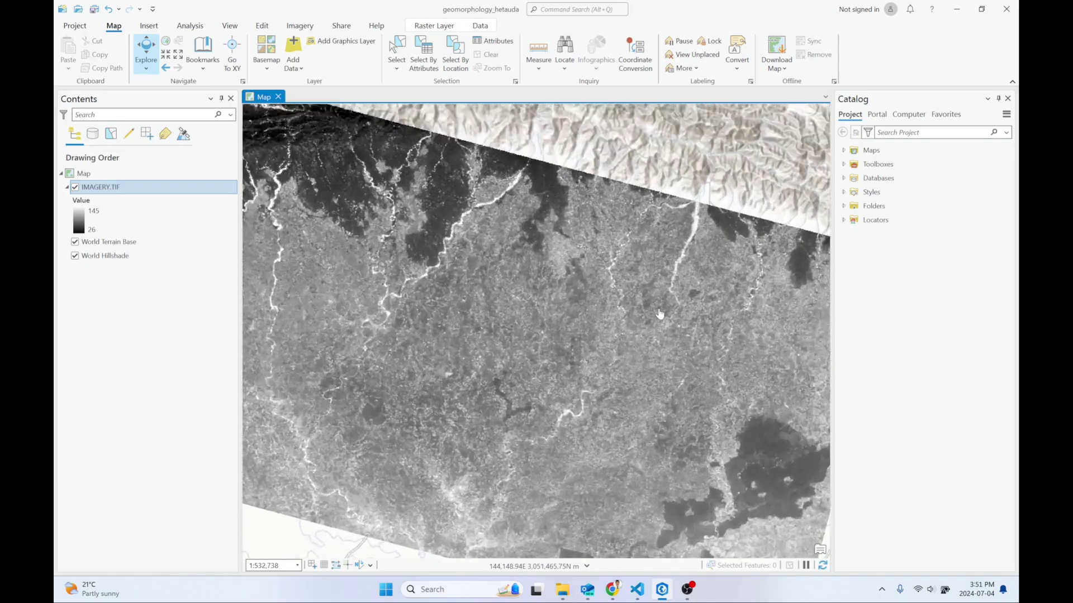
drag(650, 264, 532, 371)
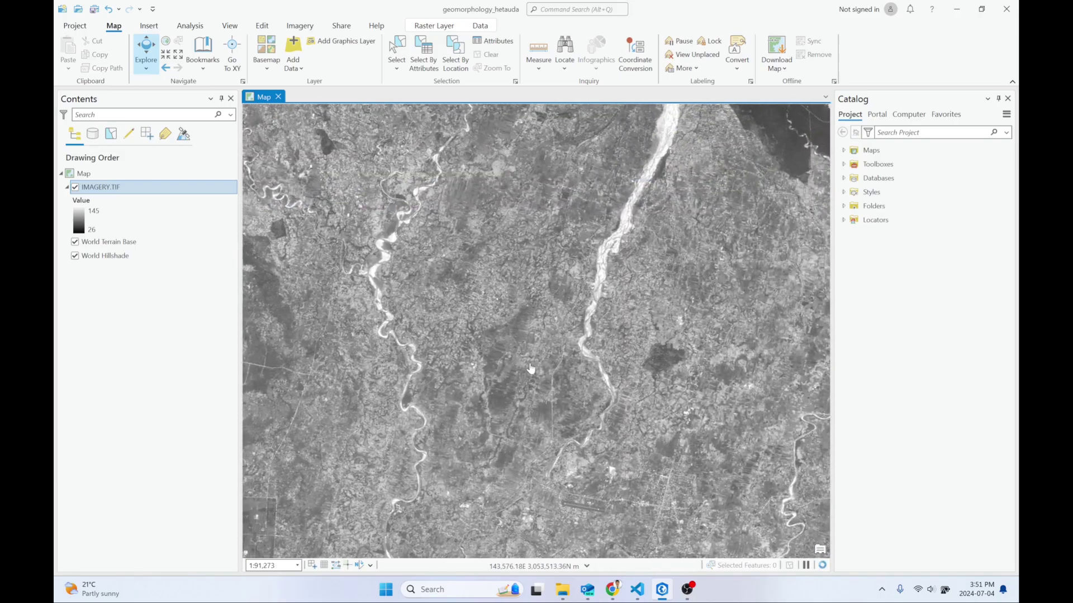
scroll(598, 266, up, 5)
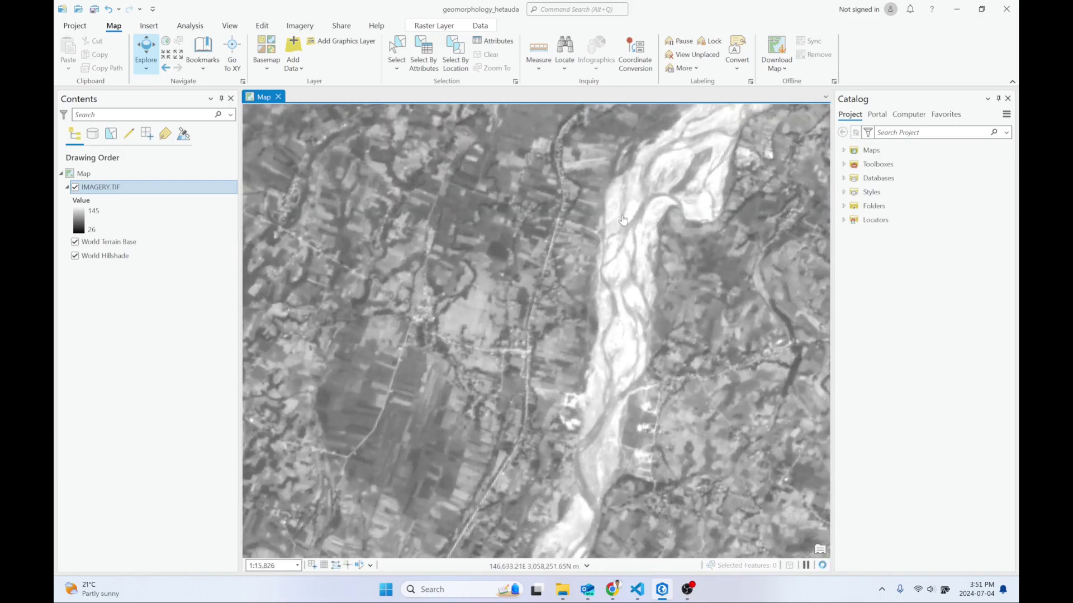
drag(658, 225, 521, 482)
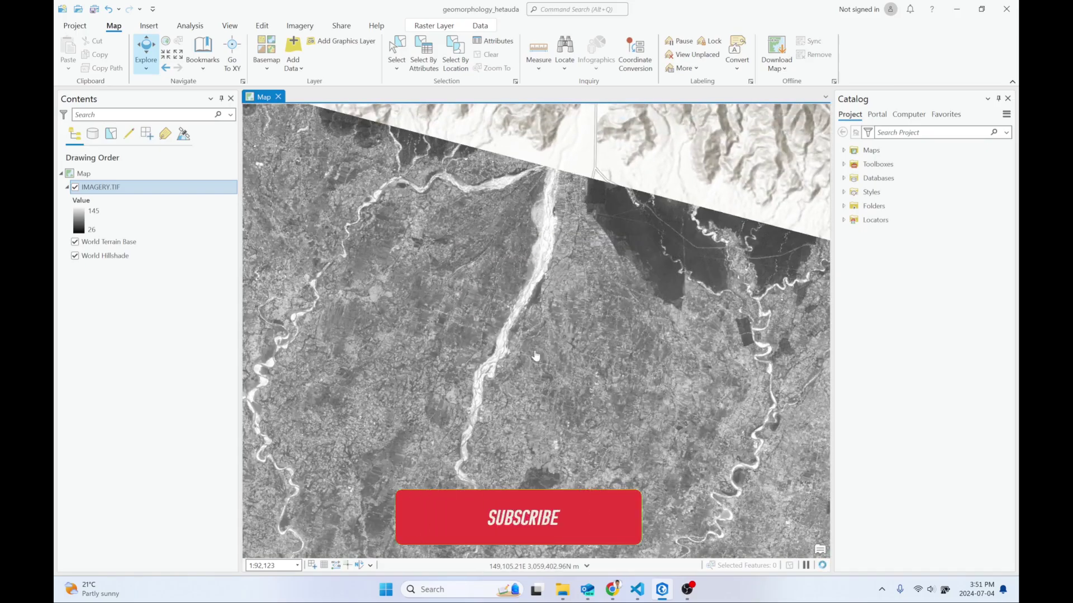
scroll(535, 355, down, 4)
scroll(513, 300, up, 2)
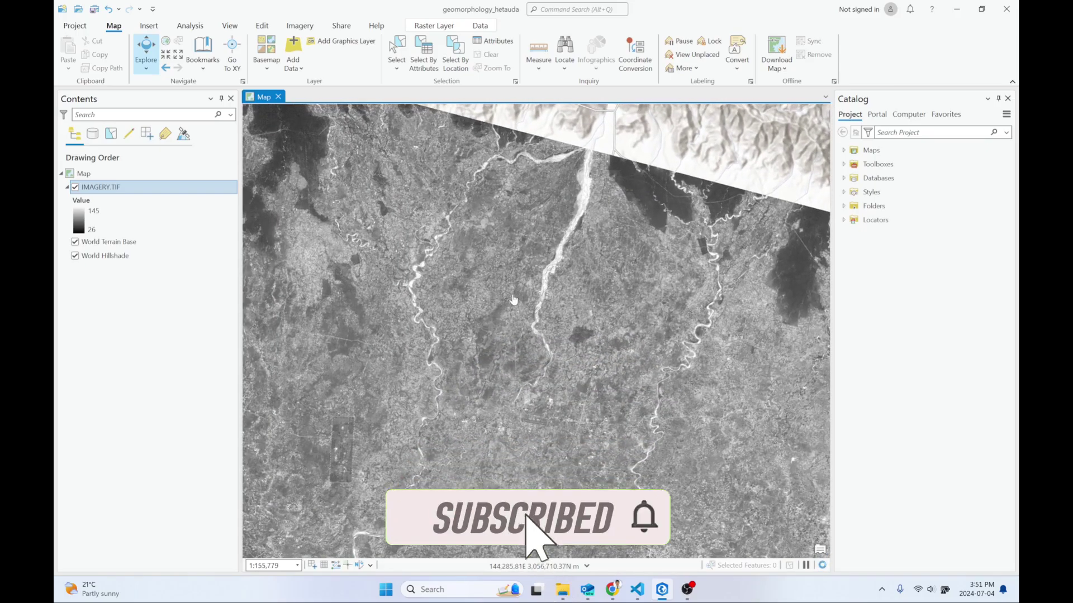
drag(400, 384, 626, 391)
drag(487, 380, 682, 359)
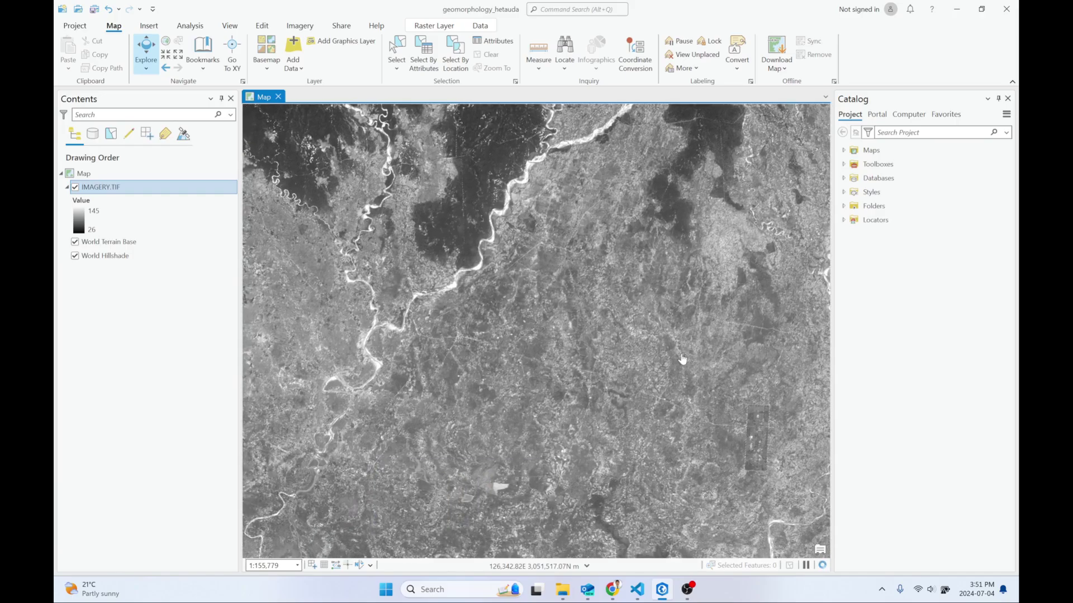
drag(722, 406, 673, 311)
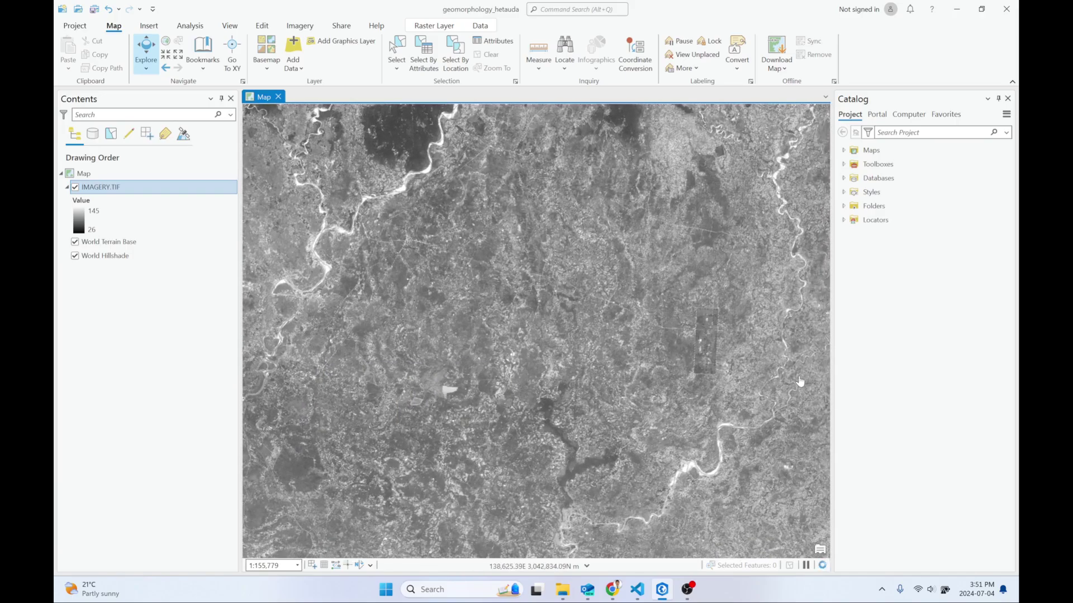
drag(800, 382, 594, 237)
drag(692, 359, 614, 464)
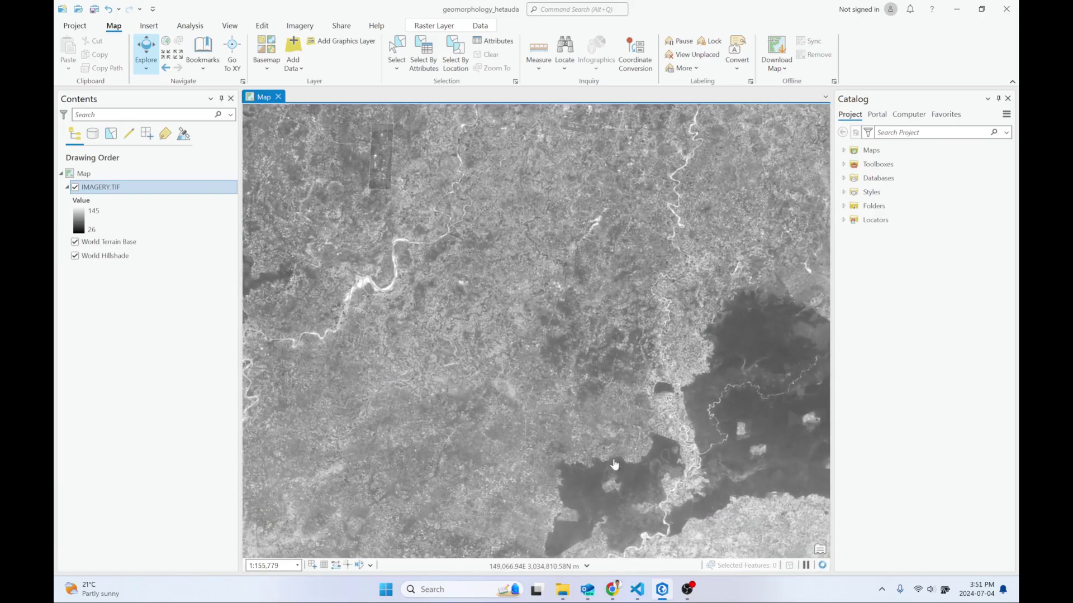
click(595, 528)
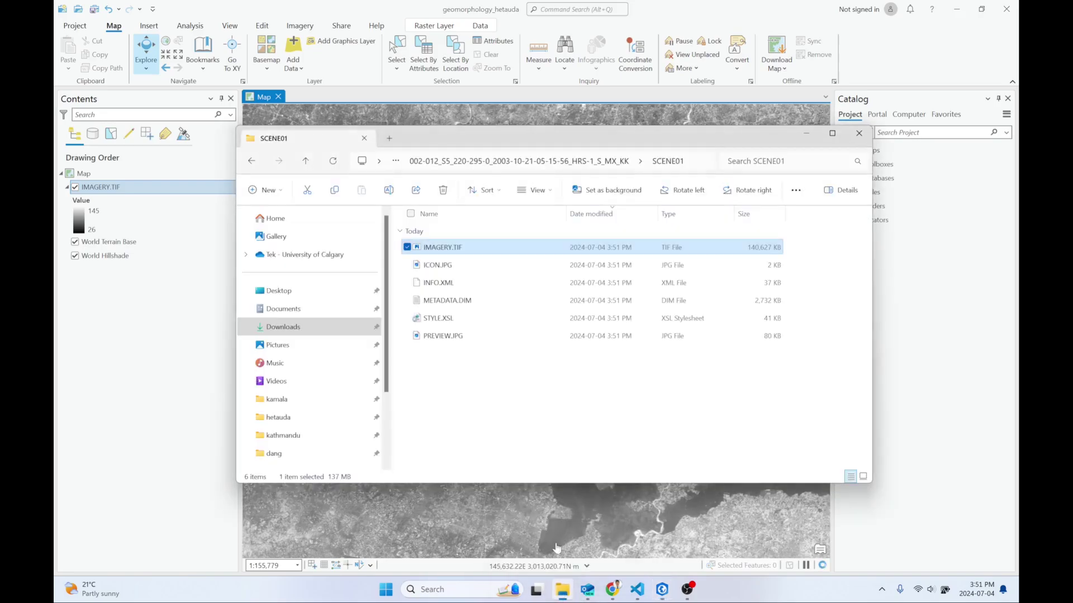
Navigate File Explorer up from the current scene folder back to Downloads.
click(491, 156)
click(648, 137)
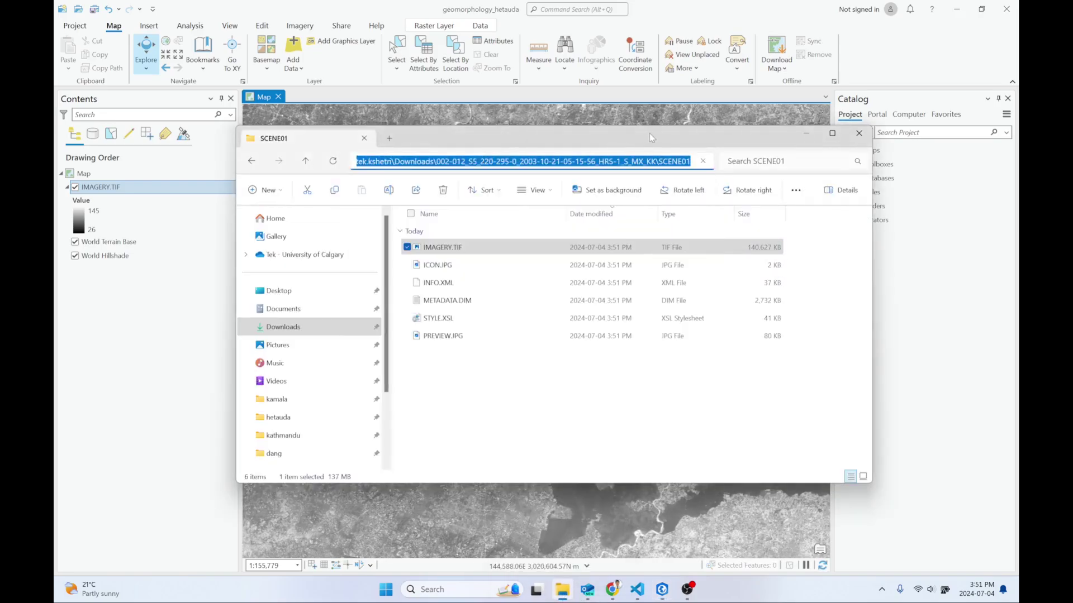
click(571, 156)
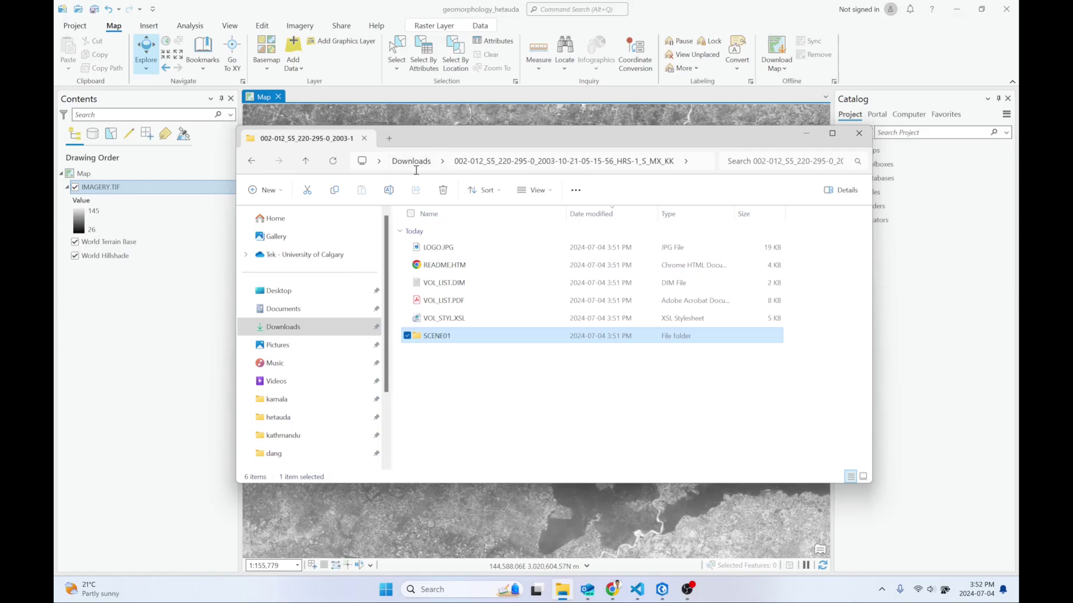
click(417, 168)
click(512, 133)
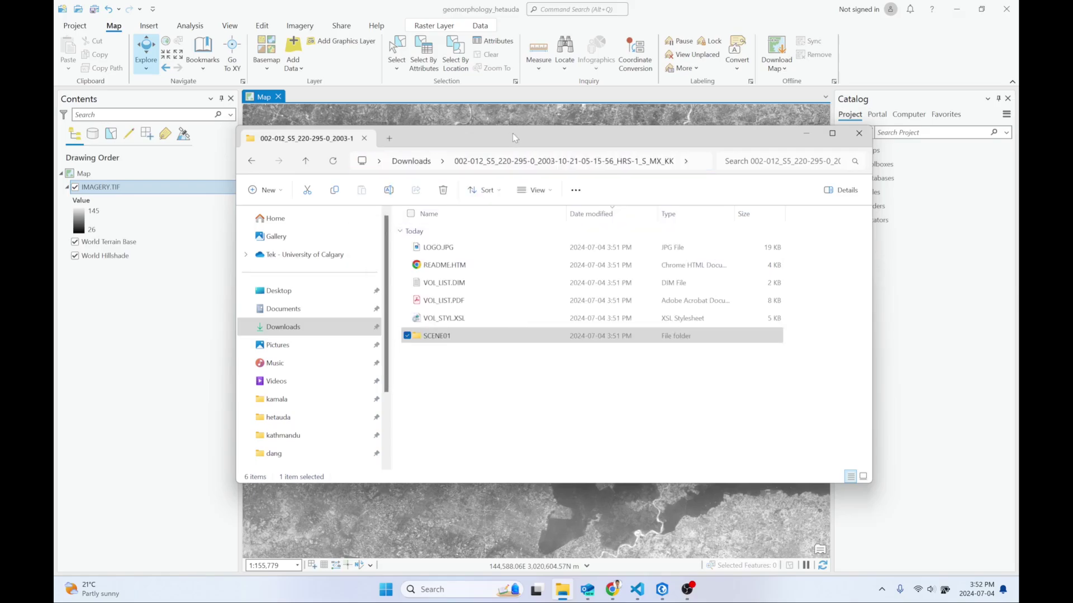
click(414, 161)
Open 001-012 > SCENE01 and add its IMAGERY.TIF to the map as a second raster layer.
click(491, 245)
double_click(490, 246)
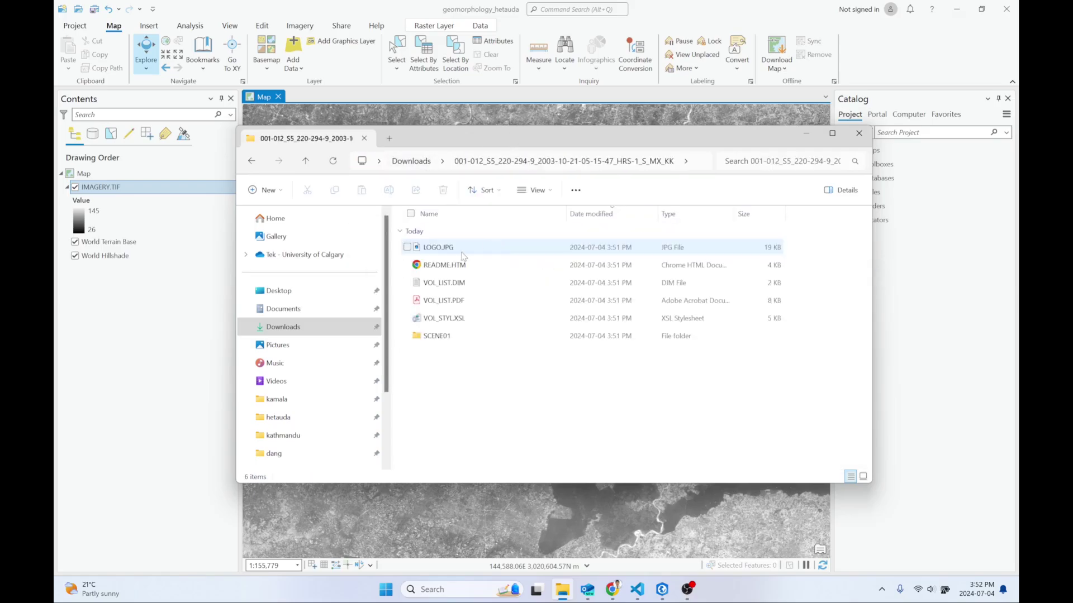
key(End)
key(Return)
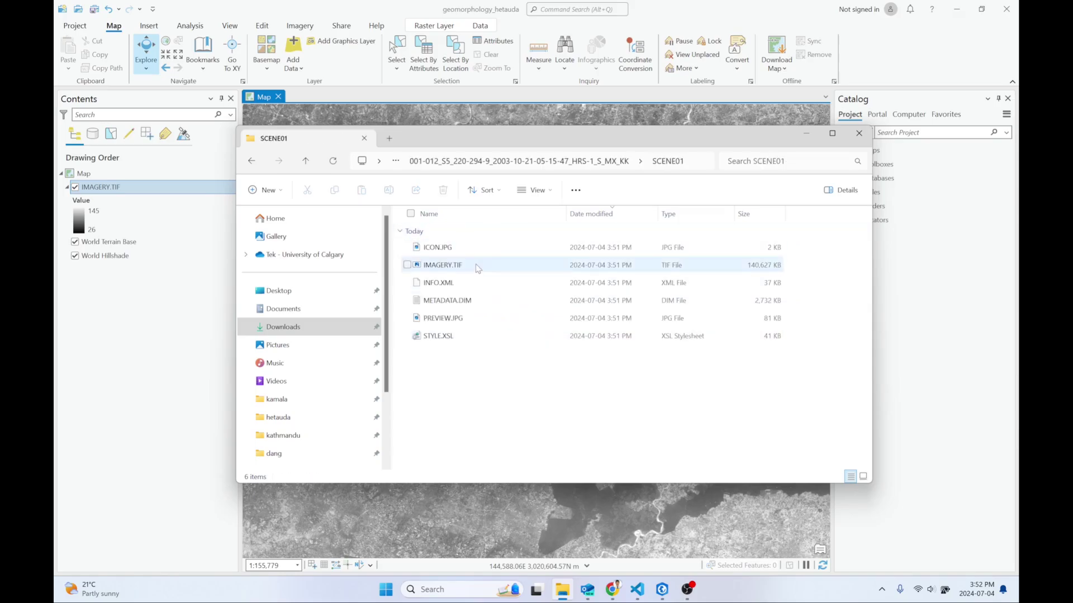
drag(515, 264, 141, 243)
click(165, 410)
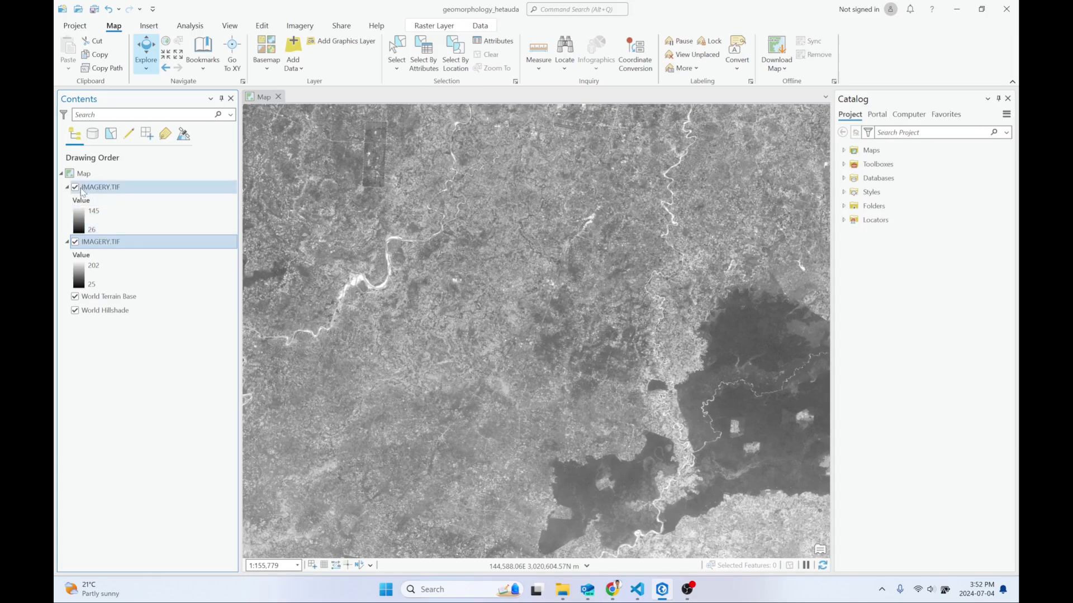
Zoom out and toggle the first IMAGERY.TIF layer to compare footprints, leaving both visible, then return to Explorer.
scroll(508, 254, down, 5)
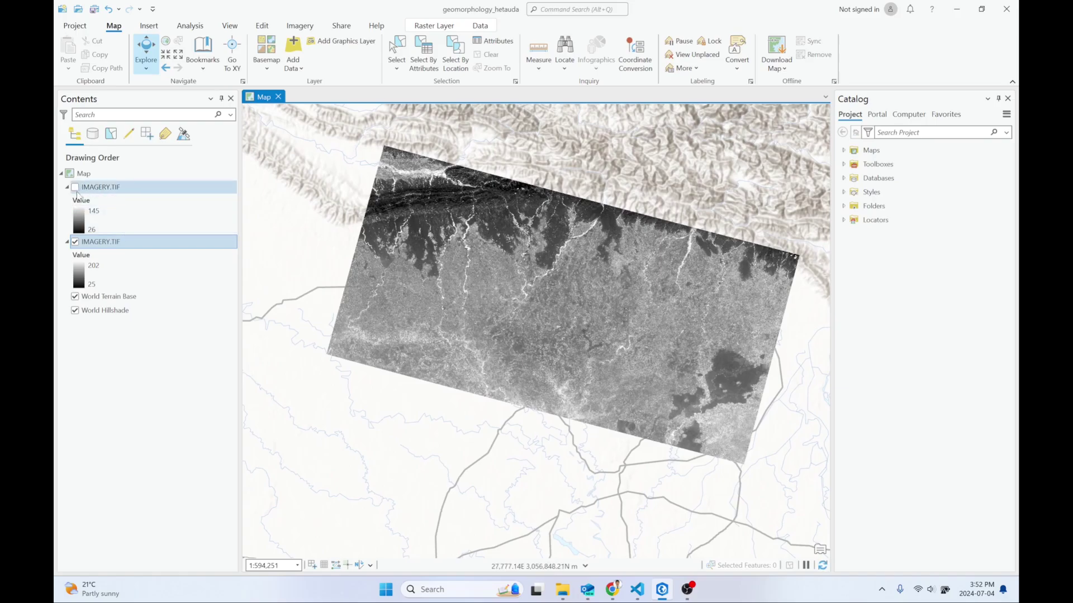
click(76, 188)
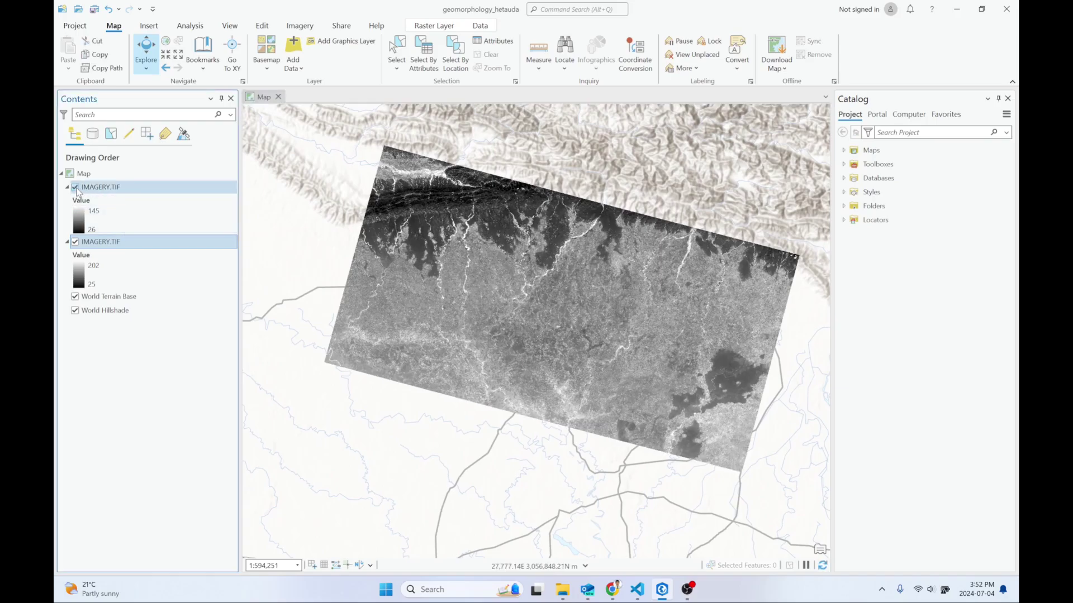
click(76, 189)
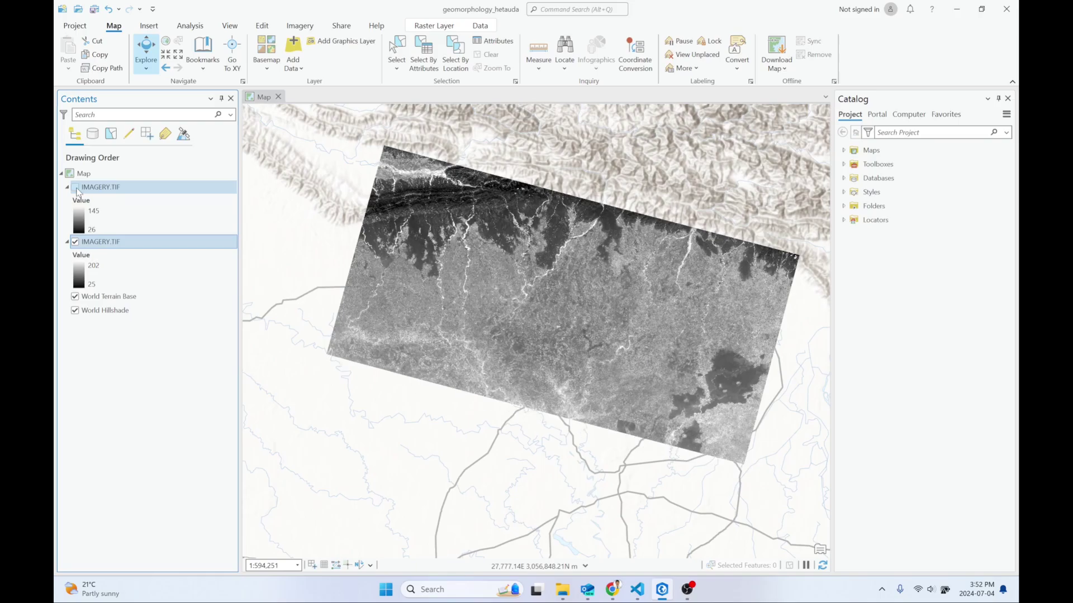
click(75, 187)
click(76, 187)
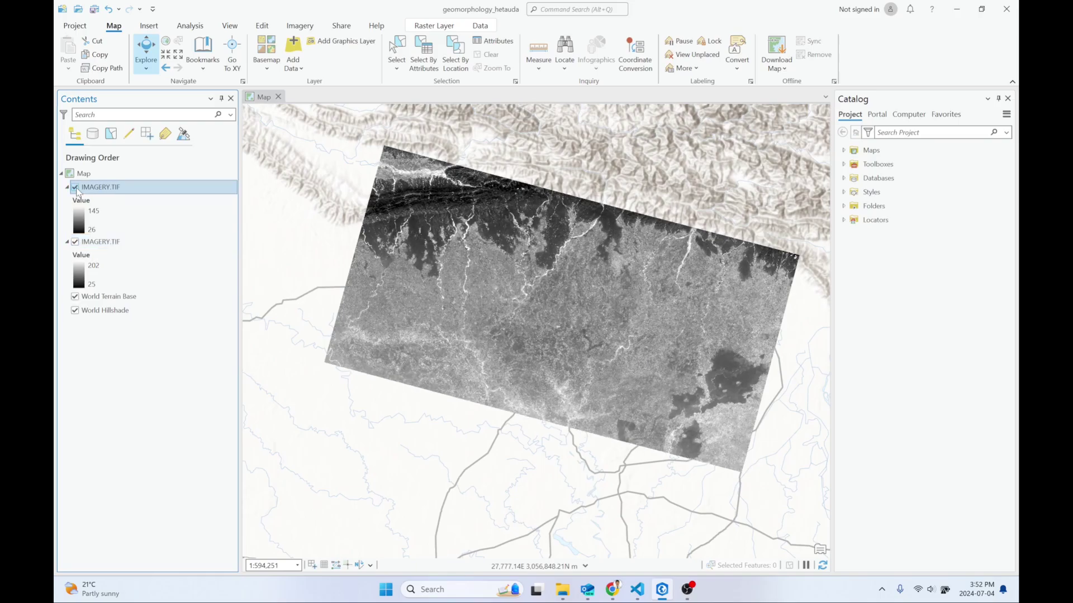
click(76, 187)
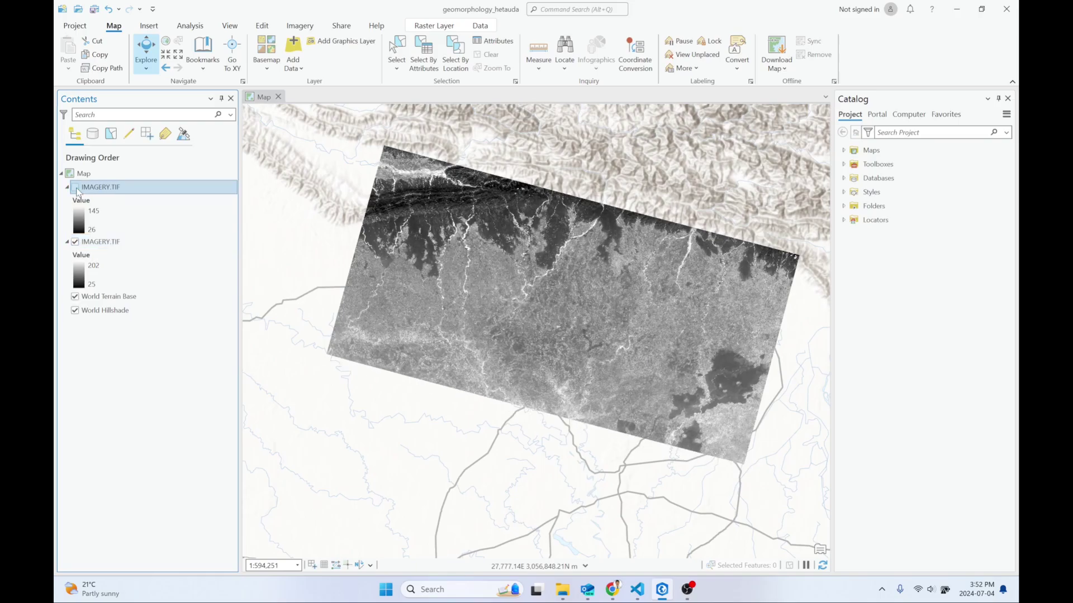
click(76, 188)
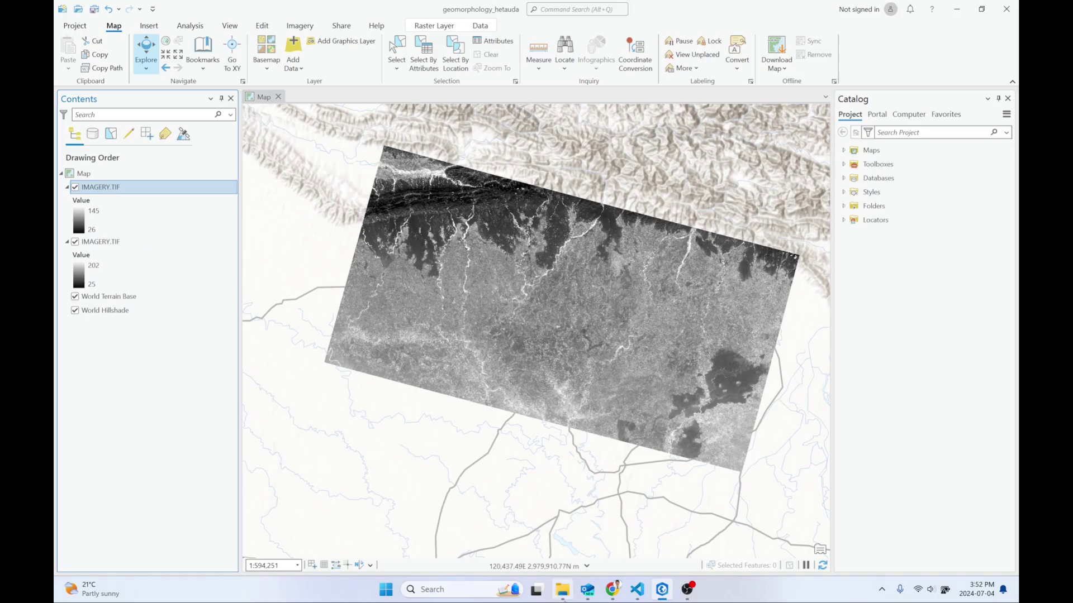
key(alt+Tab)
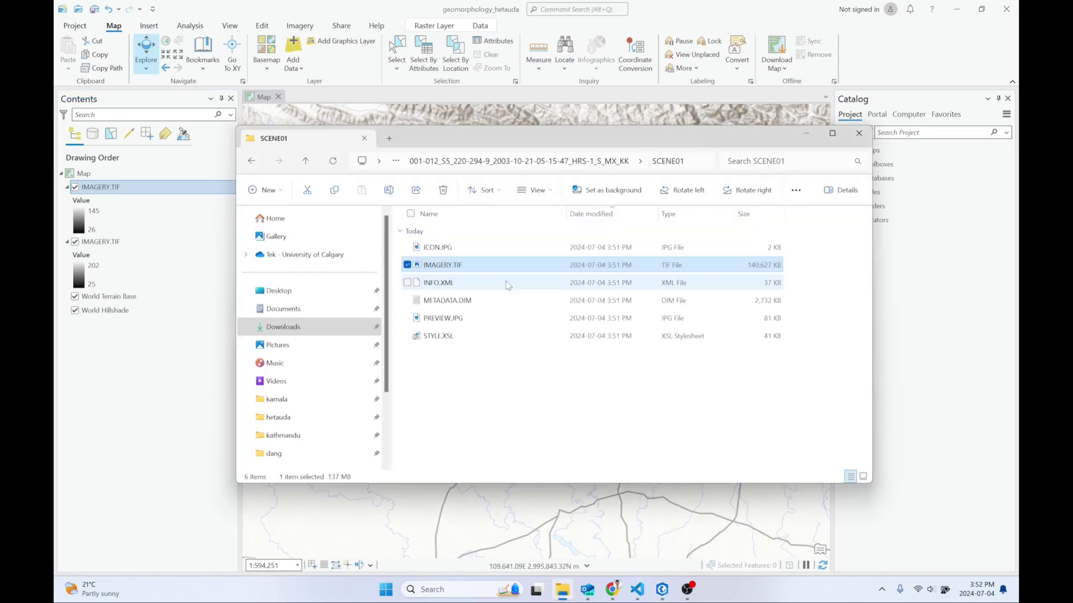
Open SCENE01's METADATA.DIM in Notepad and read from corner coordinates down to the ephemeris points.
click(477, 304)
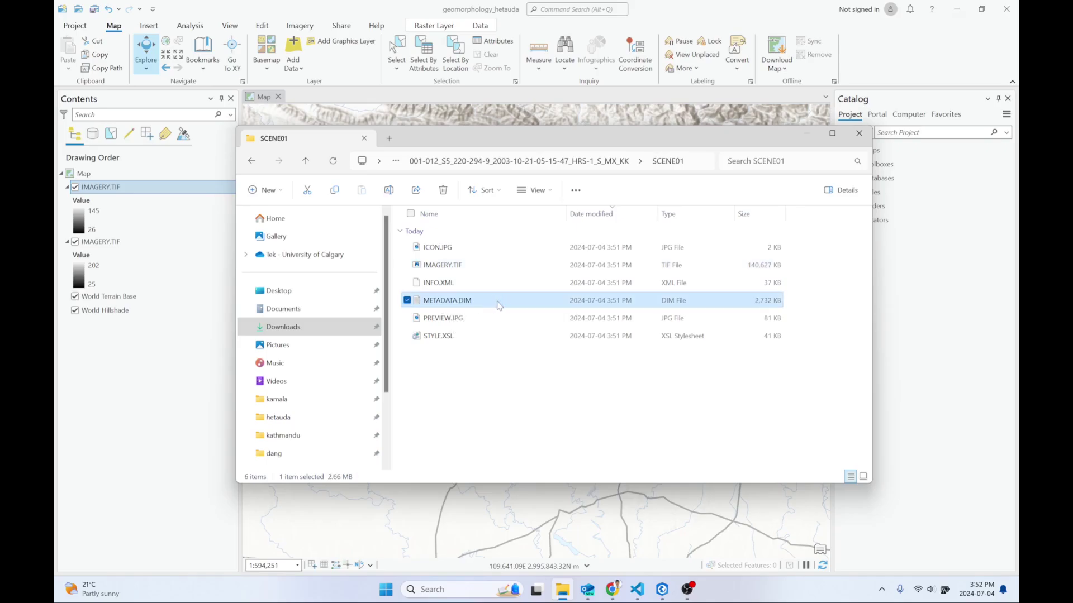
double_click(499, 305)
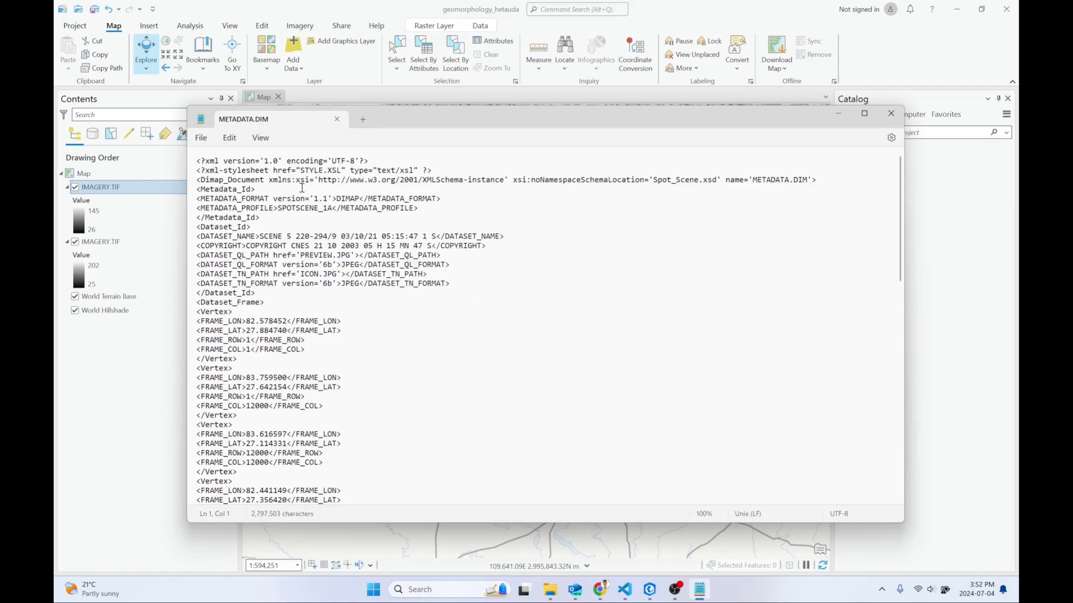
scroll(315, 342, down, 3)
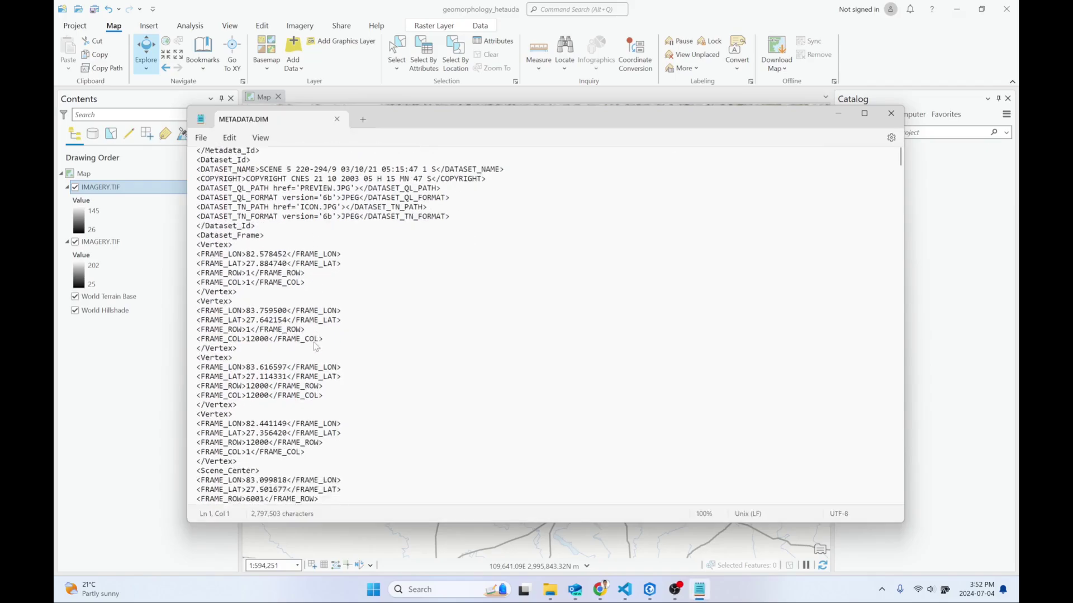
scroll(324, 363, down, 20)
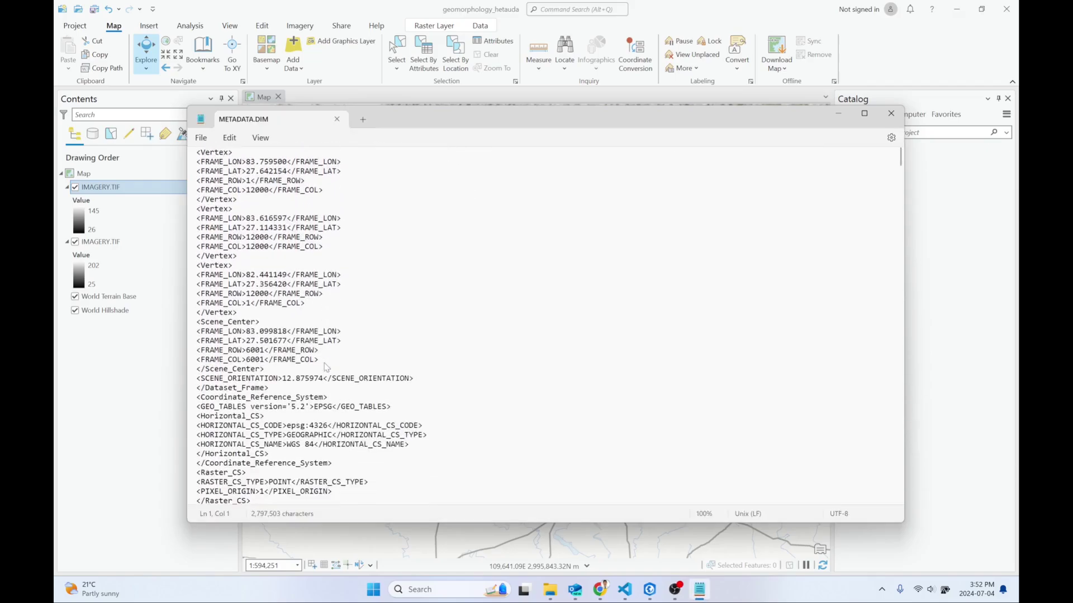
scroll(326, 367, down, 20)
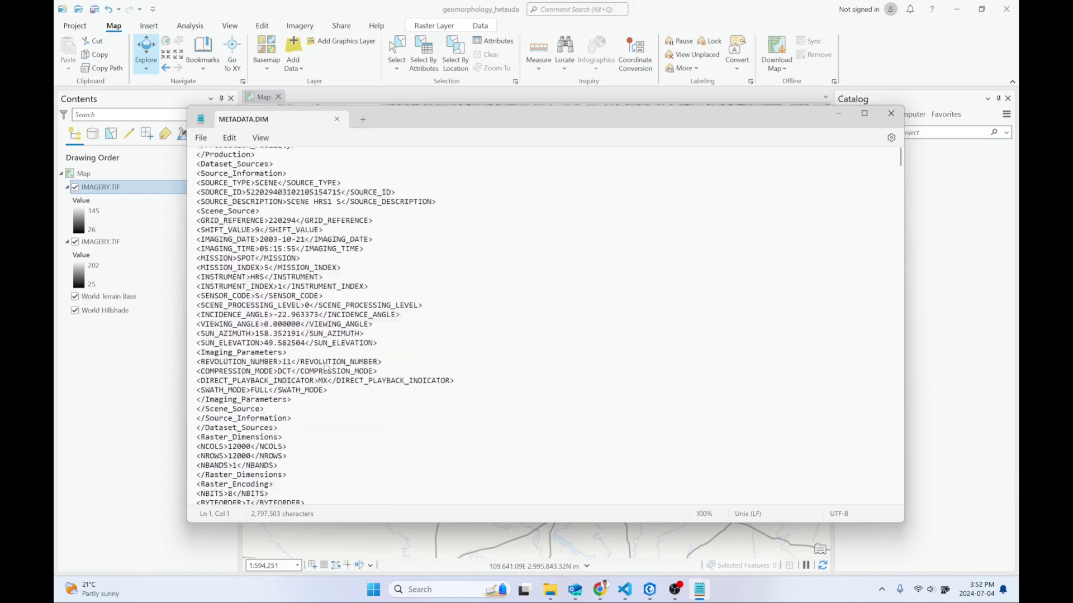
scroll(327, 367, down, 10)
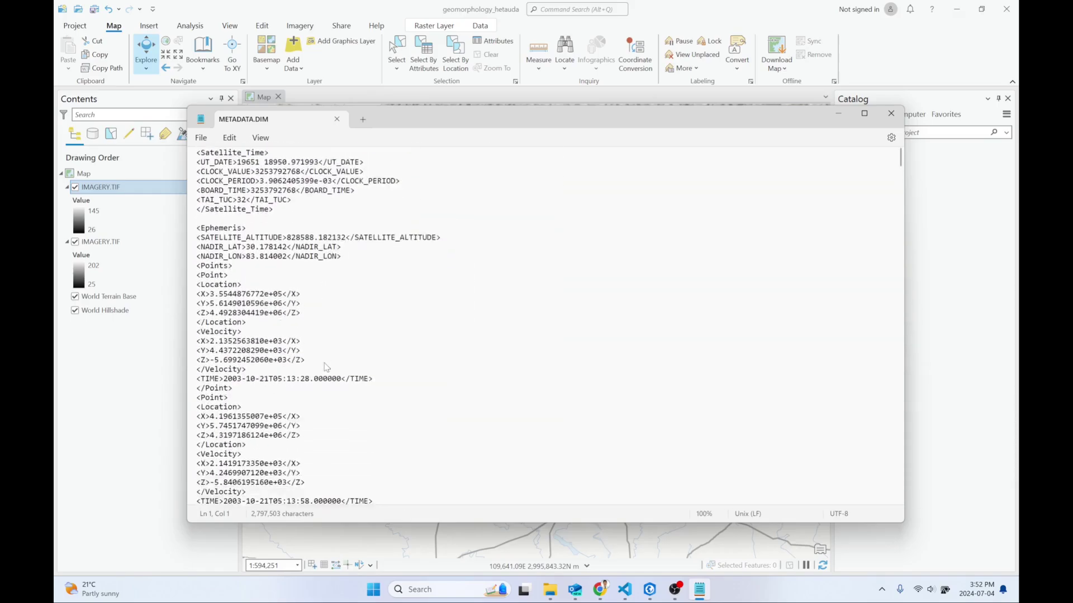
scroll(326, 367, down, 20)
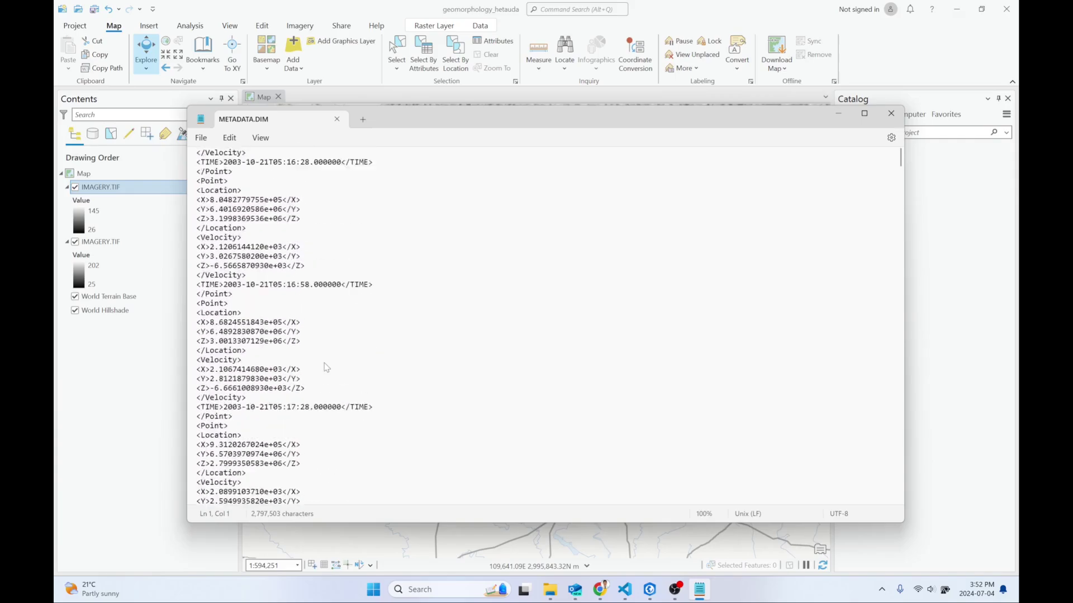
scroll(359, 399, down, 6)
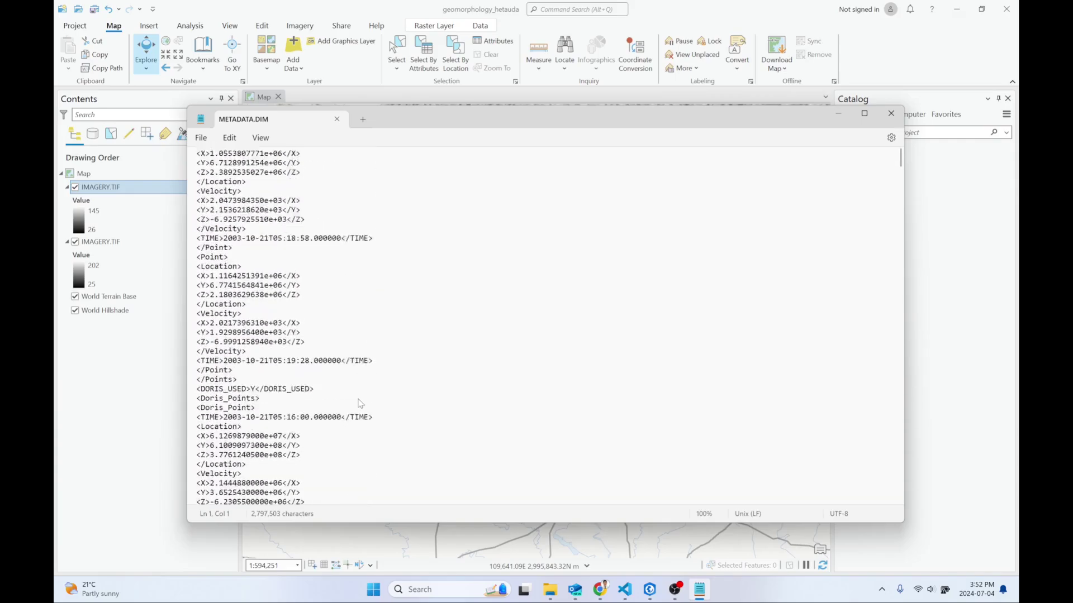
Close the metadata file and refocus the SCENE01 folder window in File Explorer.
click(337, 121)
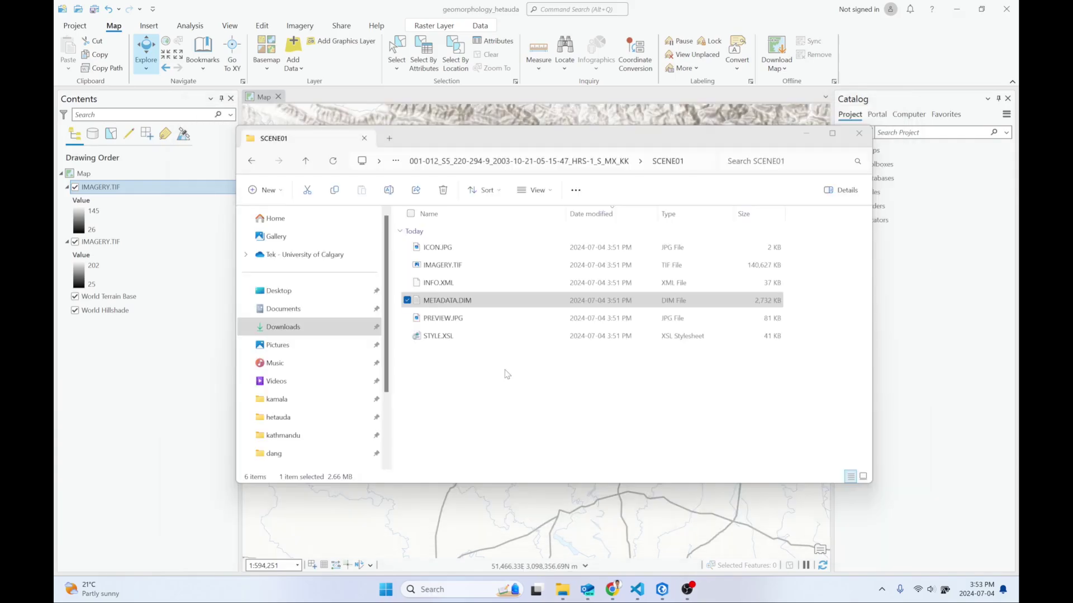
click(490, 305)
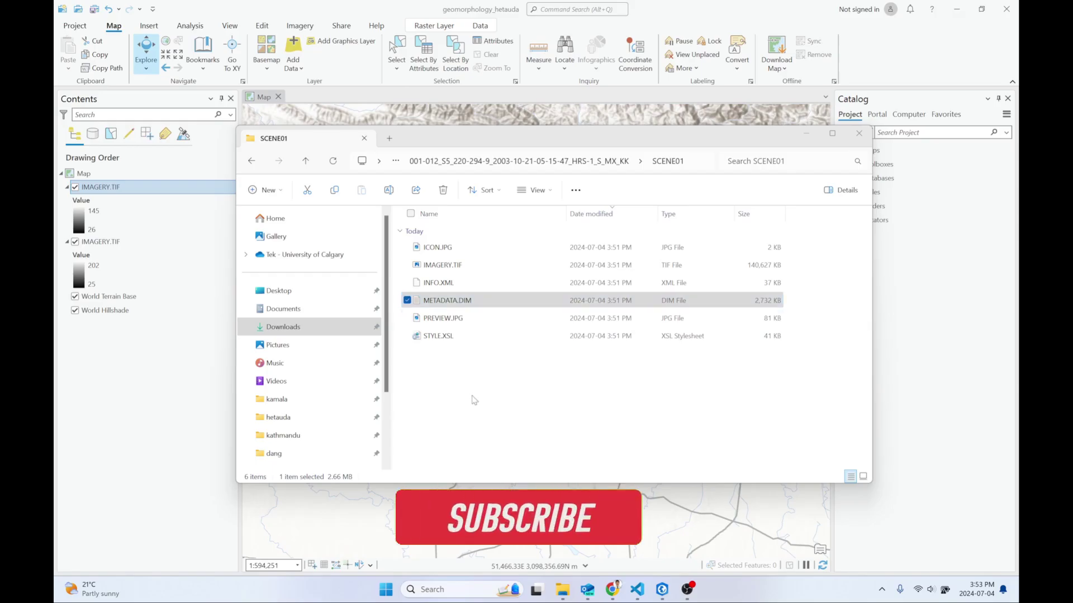
ctrl+click(477, 309)
click(477, 307)
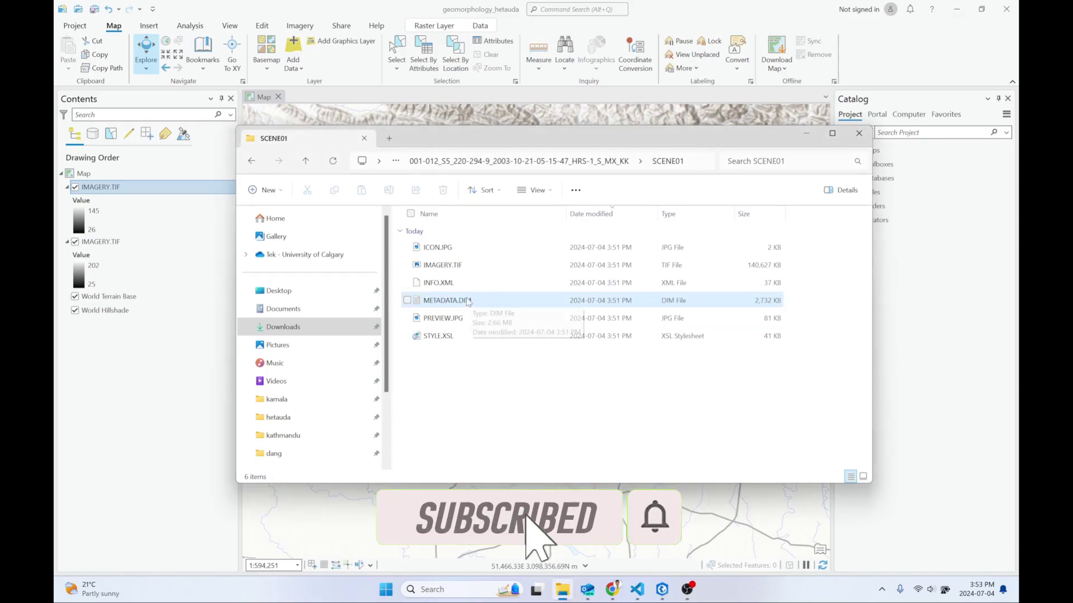
click(459, 267)
click(468, 302)
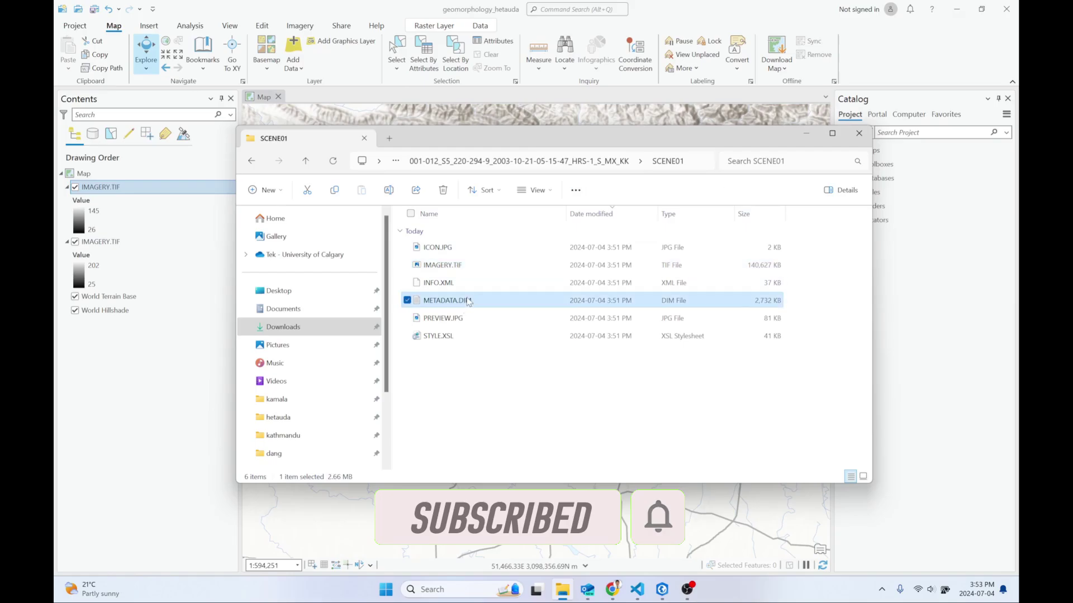
Go up two levels to the Downloads folder and clear the selection.
click(304, 162)
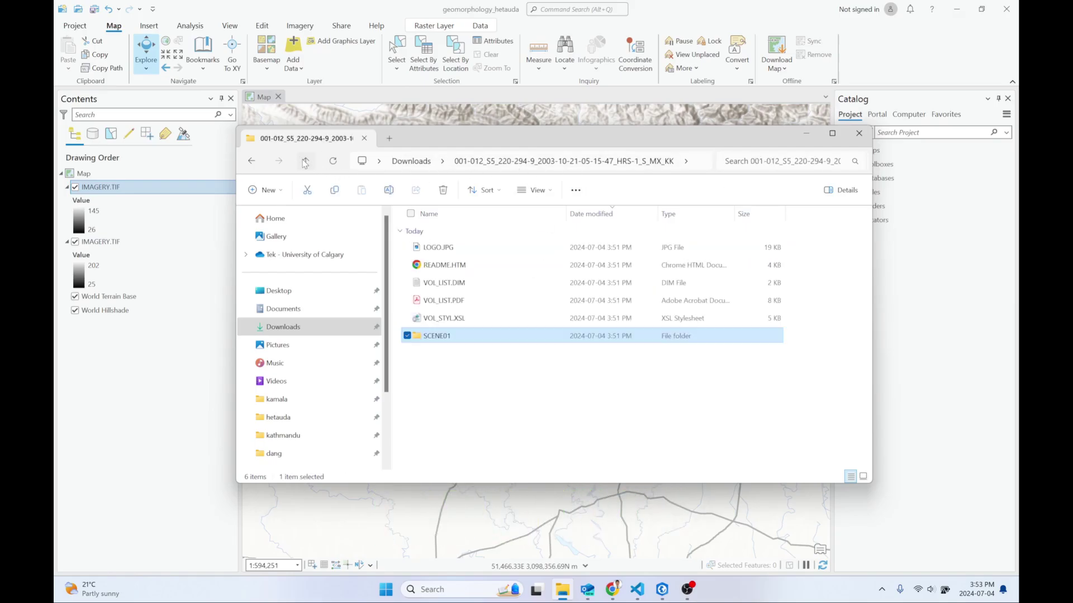
click(305, 161)
click(498, 355)
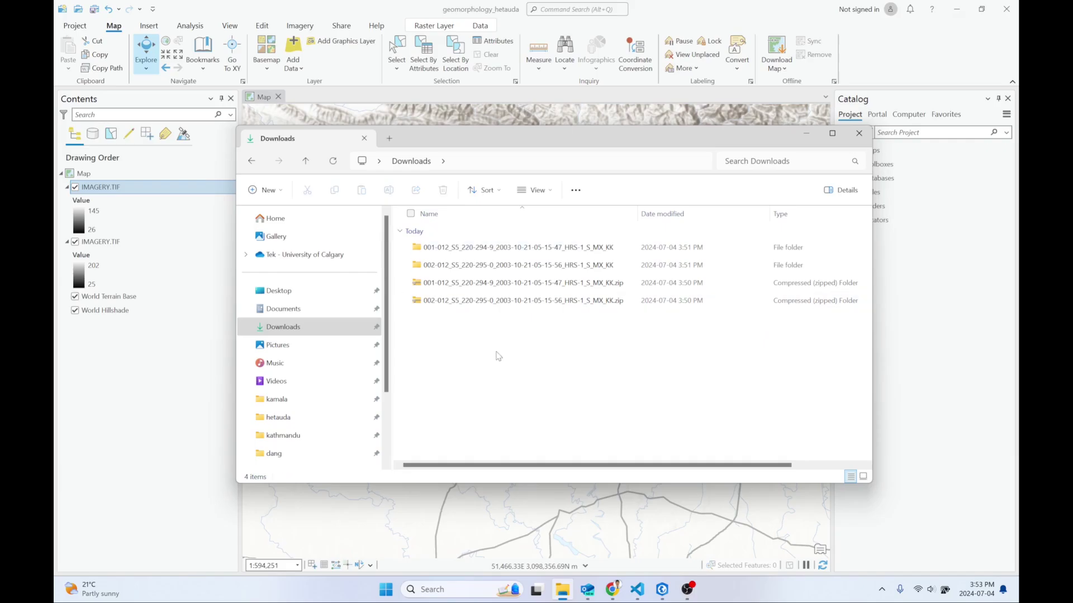
Minimize File Explorer and zoom into the winding river in the grayscale imagery, about 1:67,634.
click(809, 132)
scroll(615, 319, up, 3)
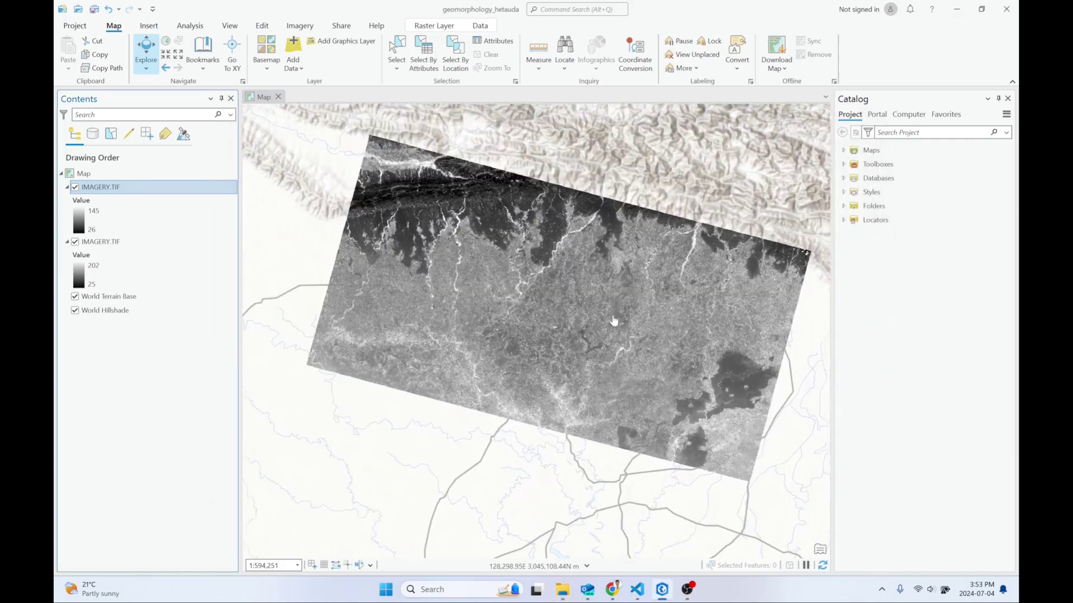
drag(736, 323, 594, 333)
scroll(612, 303, up, 4)
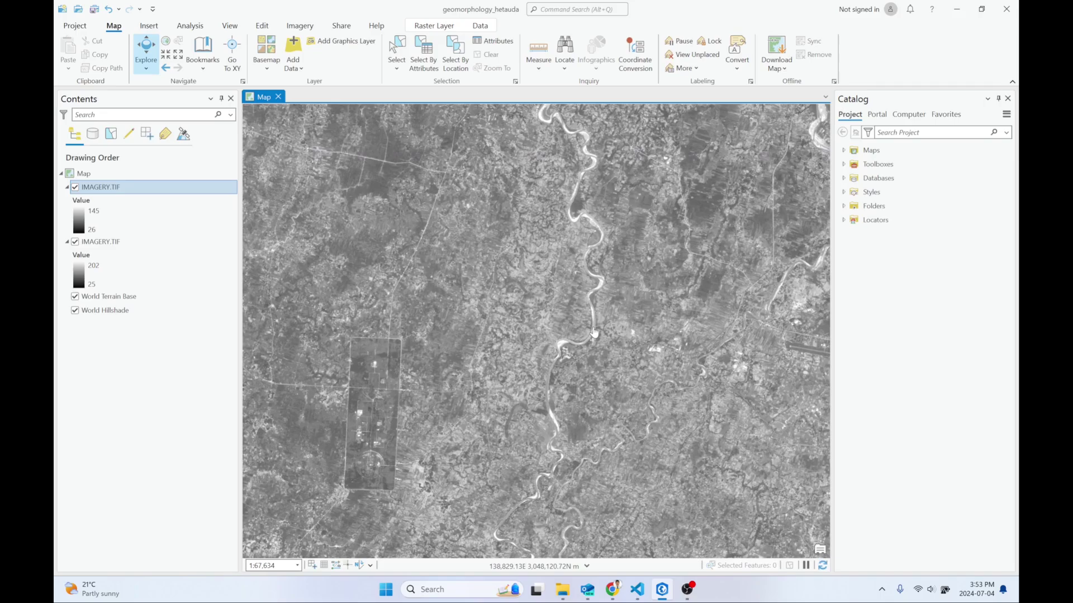